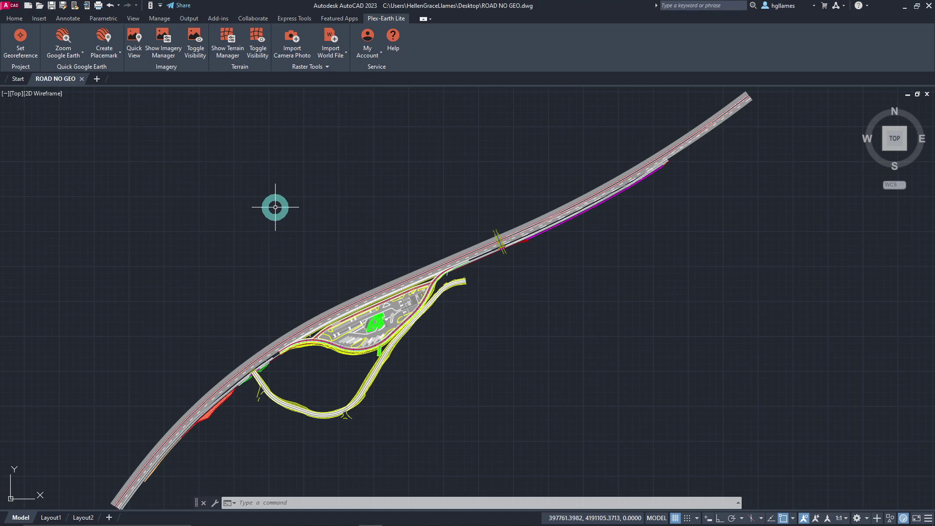
Open Plex-Earth's Select georeference method dialog for the ROAD NO GEO drawing.
left_click(27, 58)
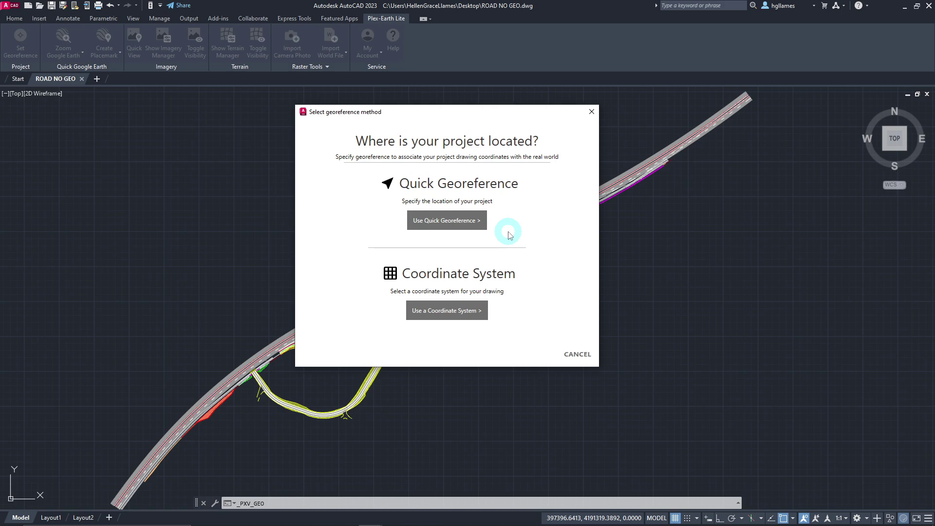
Assign ROAD NO GEO the Greece GGRS87 / Greek Grid (EPSG:2100) system with meters as units.
left_click(451, 311)
left_click(261, 215)
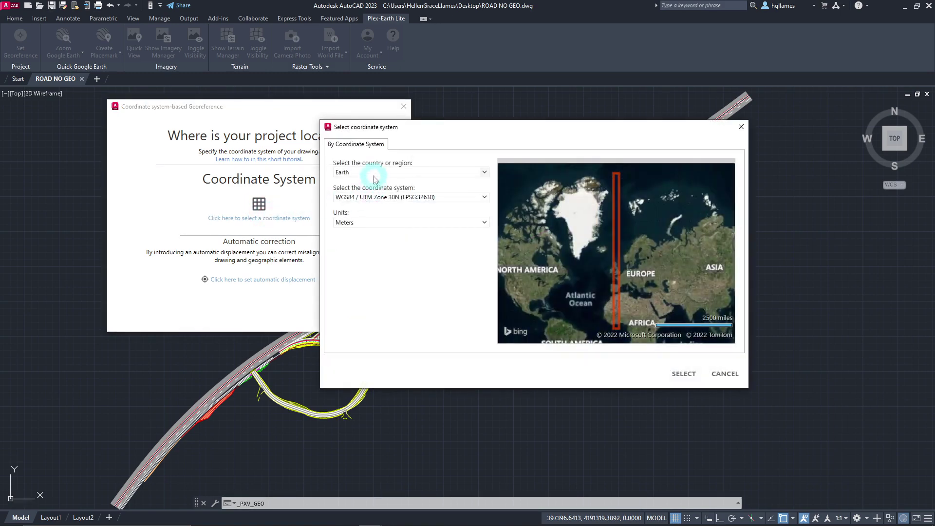
left_click(374, 173)
left_click(361, 335)
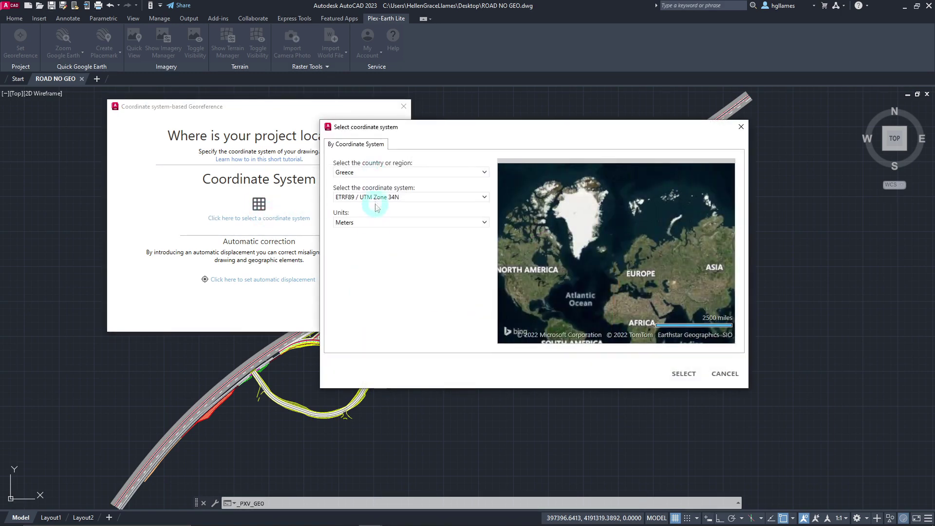
left_click(376, 197)
left_click(374, 267)
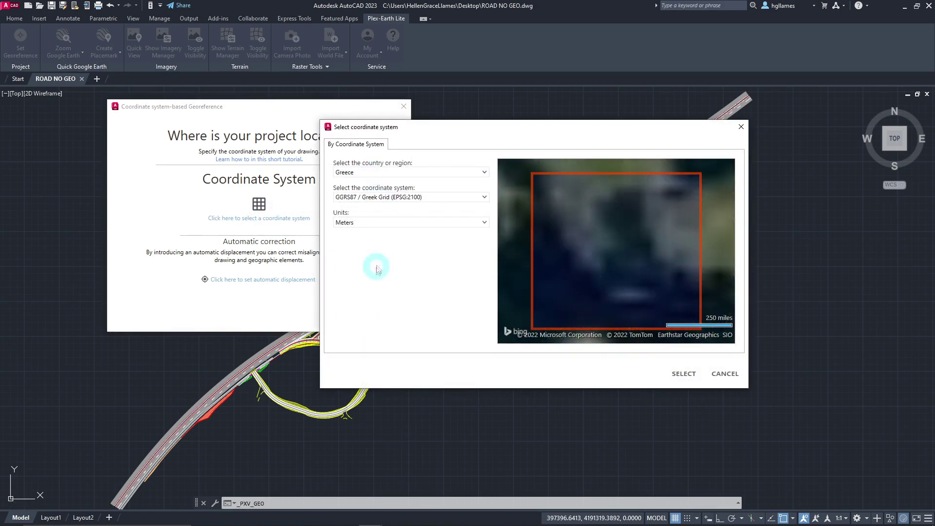
left_click(364, 223)
left_click(366, 222)
left_click(691, 374)
left_click(356, 345)
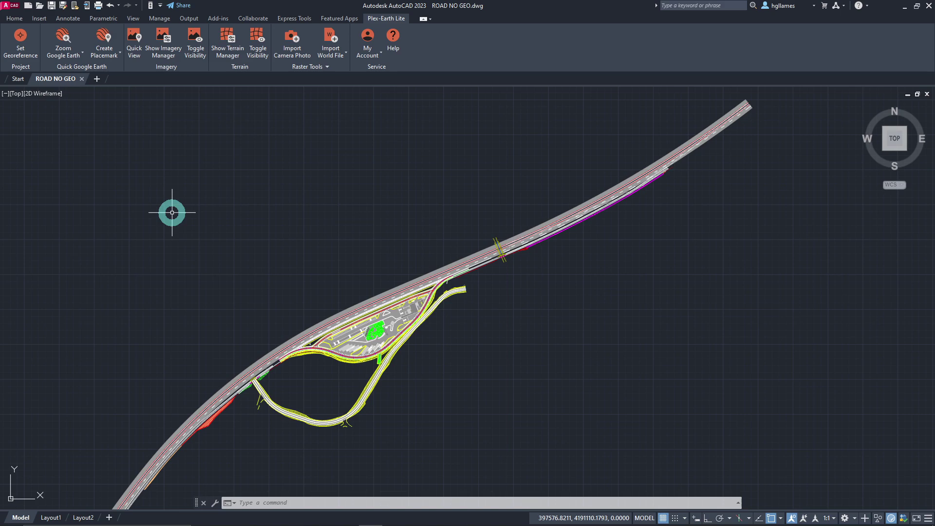
Start a Quick Georeference and copy Placemark 1's location in Google Earth Pro.
left_click(21, 48)
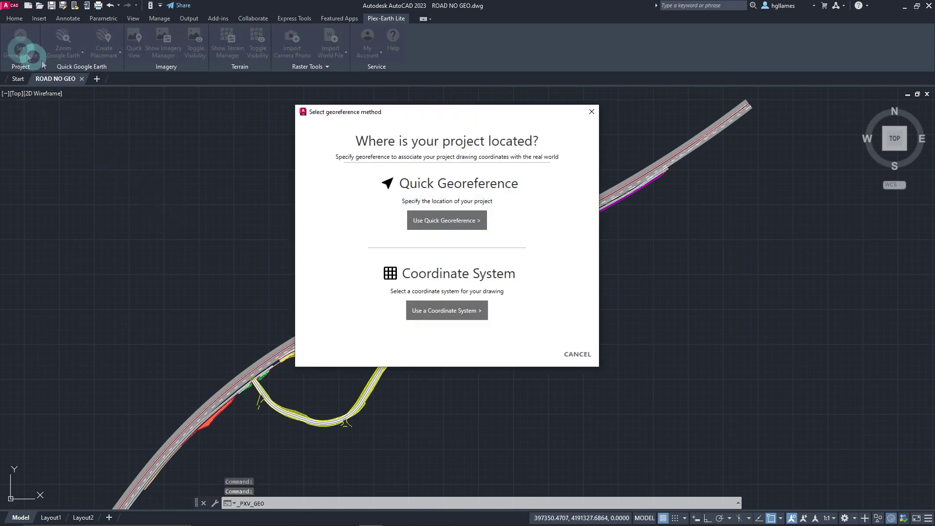
left_click(440, 222)
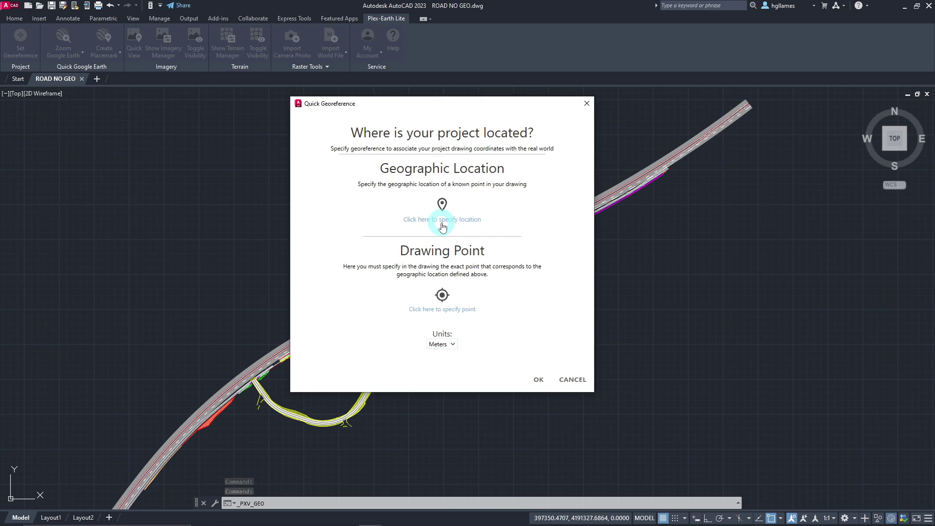
left_click(443, 220)
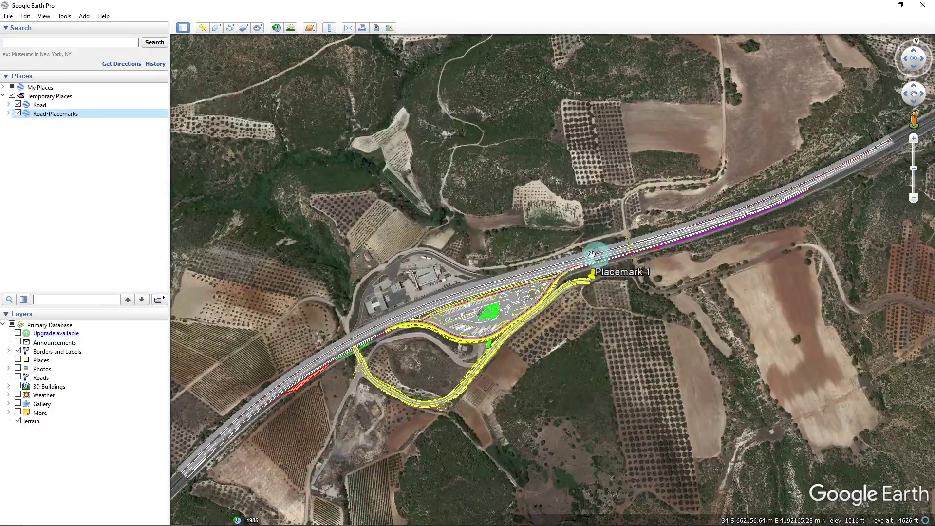
right_click(591, 276)
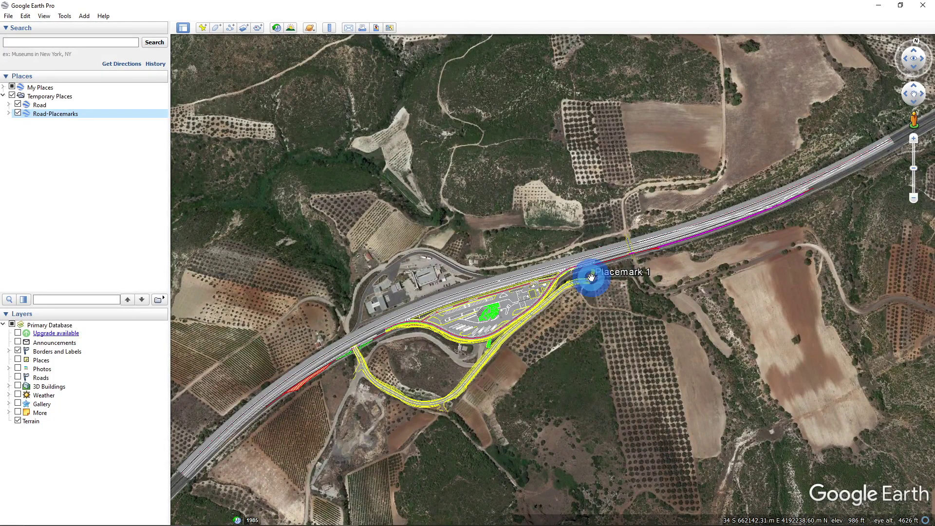
left_click(607, 295)
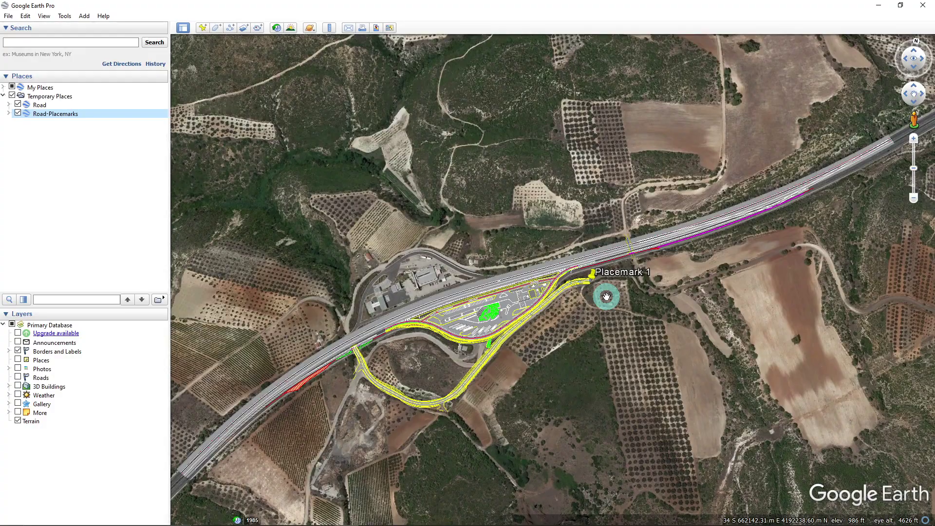
Paste Placemark 1's location (37.863128, 22.843266) and match it to the short ramp's end point.
key("alt+Tab")
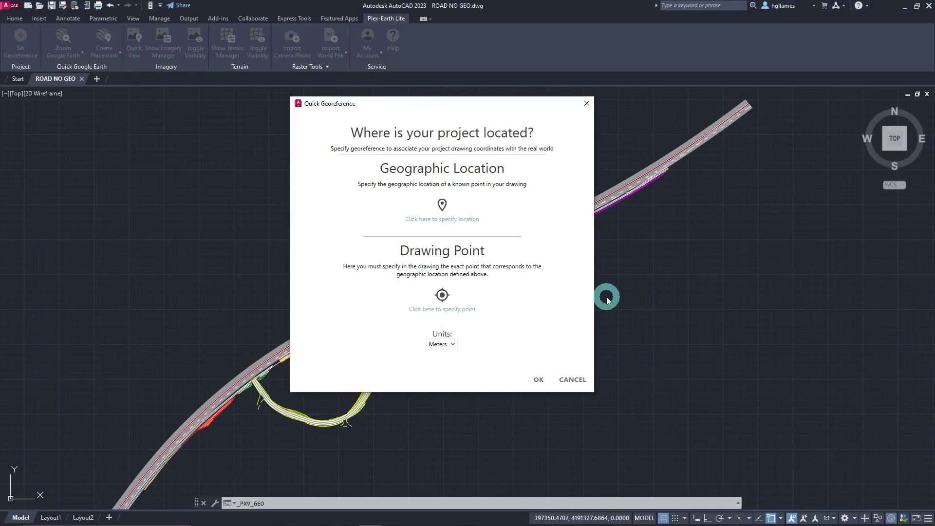
left_click(447, 220)
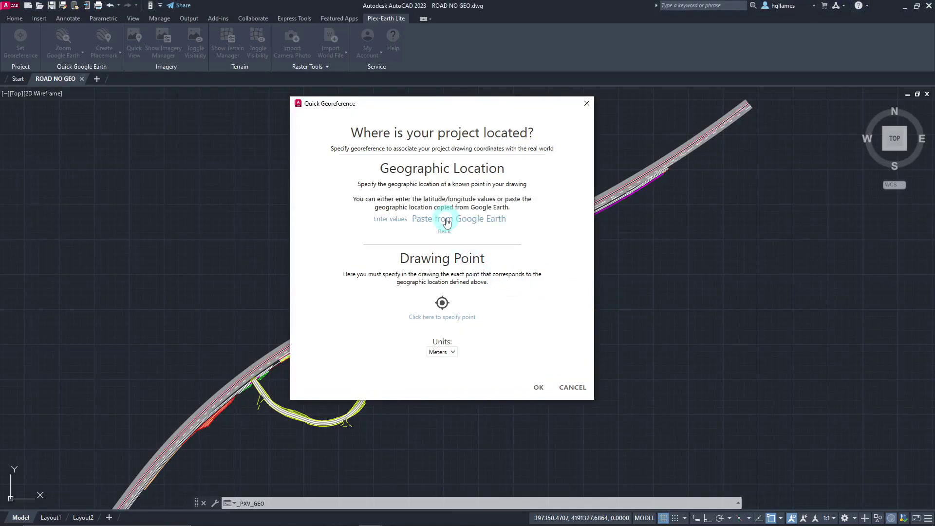
left_click(447, 220)
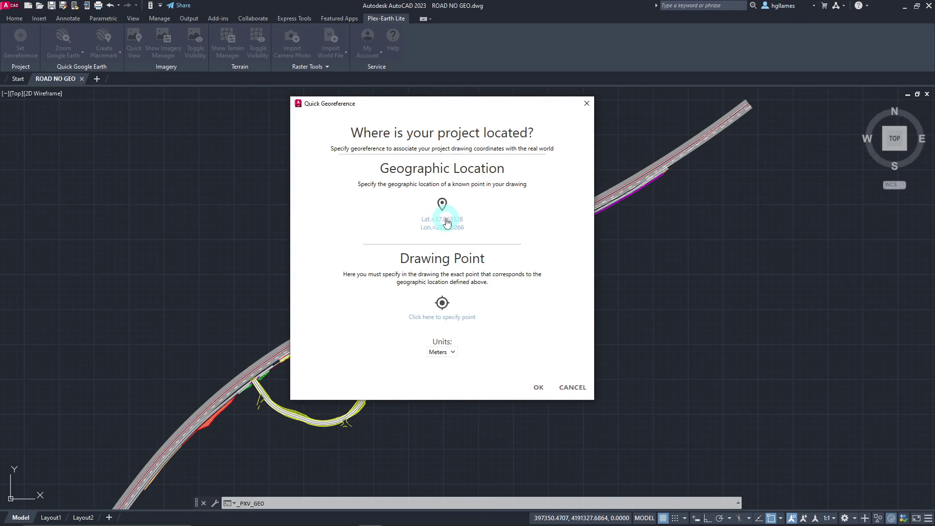
left_click(443, 317)
scroll(476, 292, "up", 5)
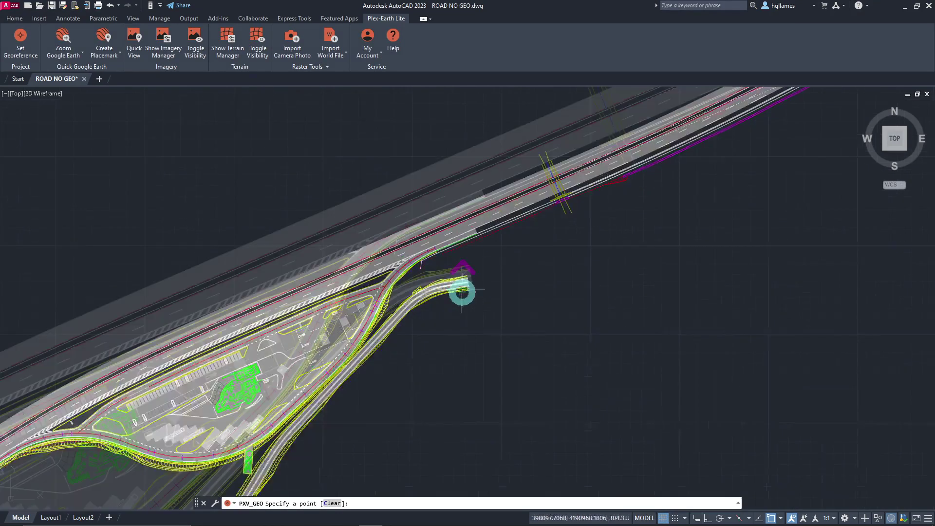
scroll(463, 292, "up", 2)
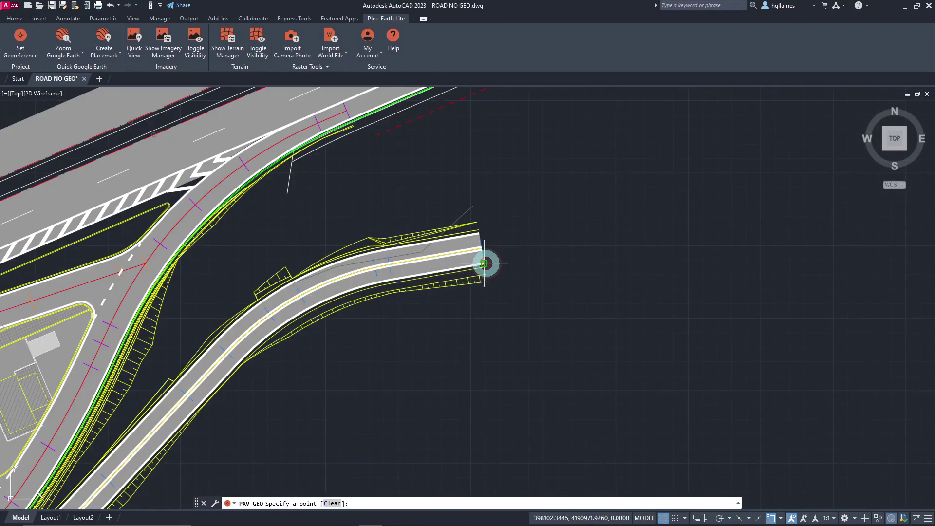
left_click(487, 264)
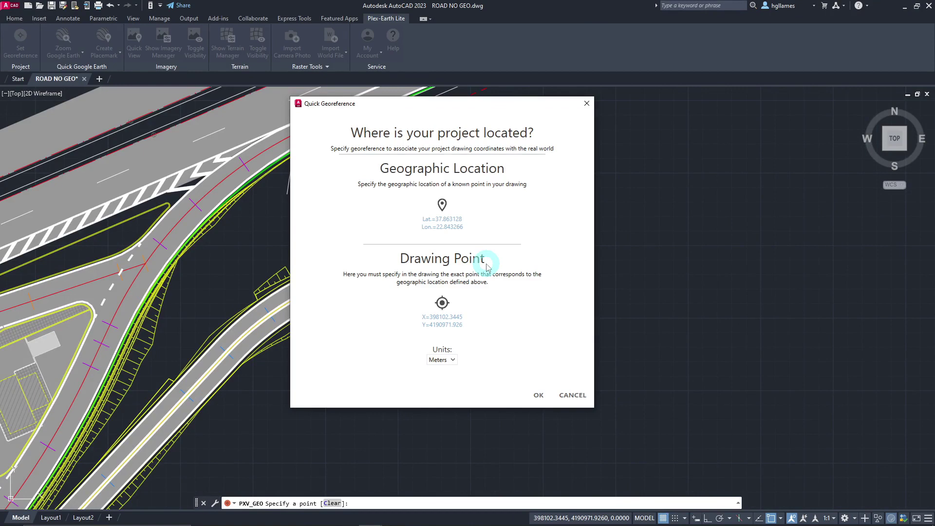
Keep meters as the drawing units and confirm the quick georeference.
left_click(443, 360)
scroll(446, 189, "up", 1)
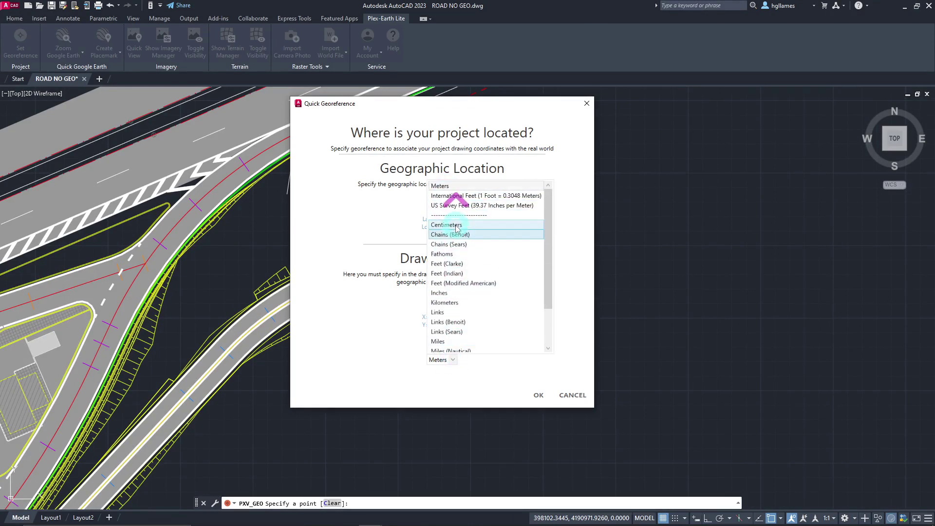
left_click(444, 187)
left_click(538, 394)
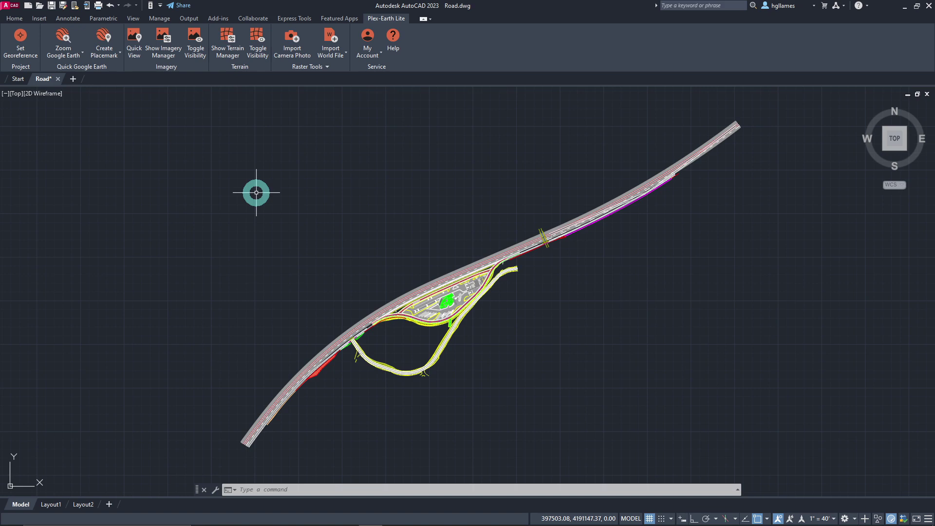
Insert a Quick View aerial image over a two-corner area marked in the drawing.
left_click(138, 40)
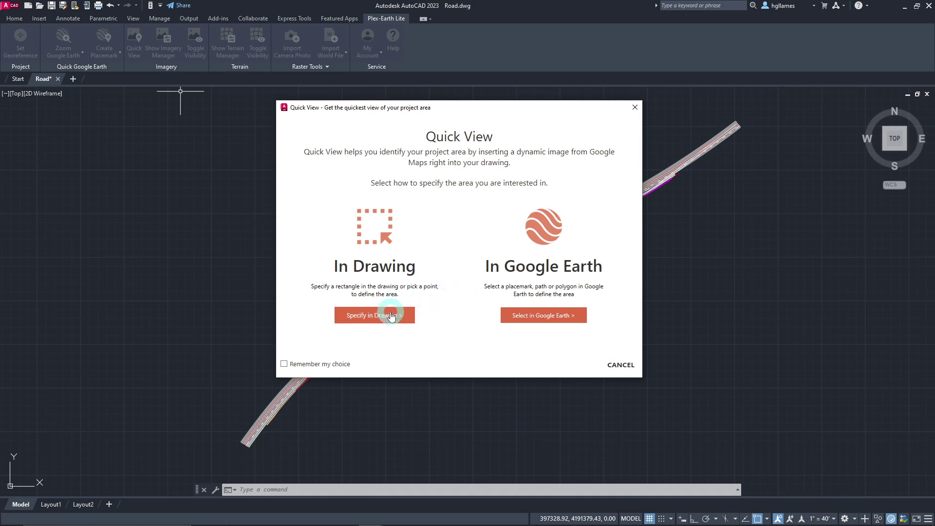
left_click(378, 315)
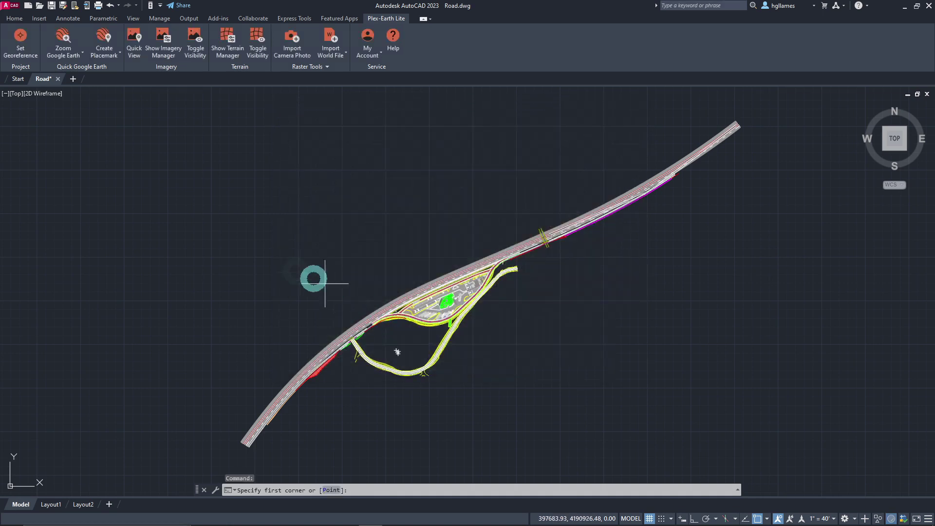
left_click(776, 105)
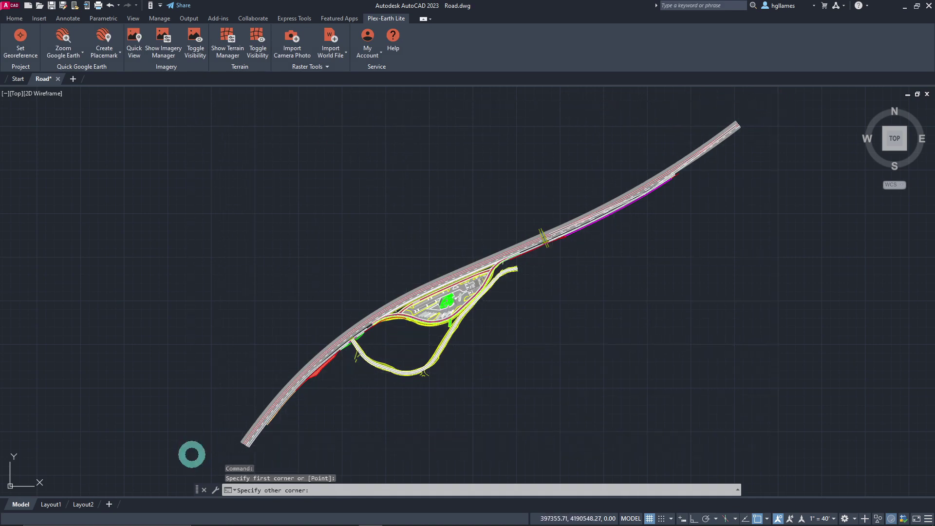
left_click(212, 453)
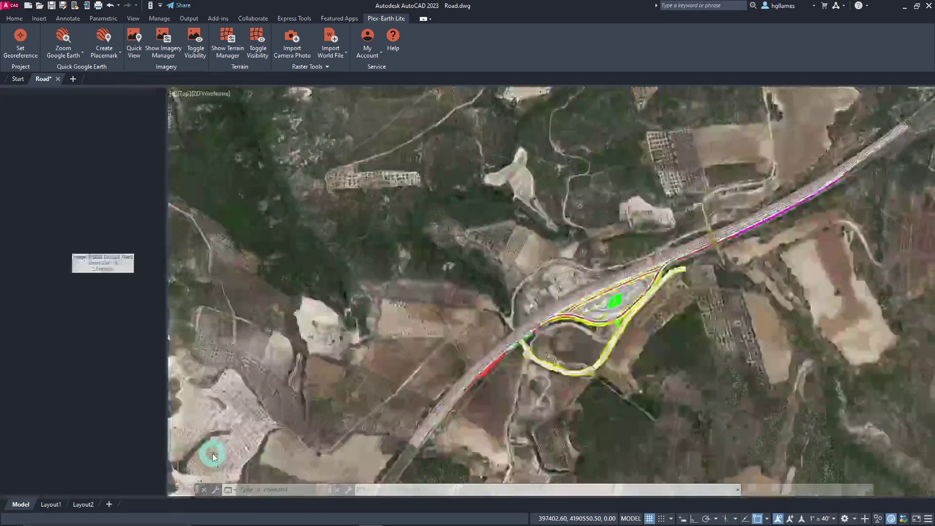
Turn on the grid, recentre the interchange, refresh the imagery and start marking a new area.
key("F7")
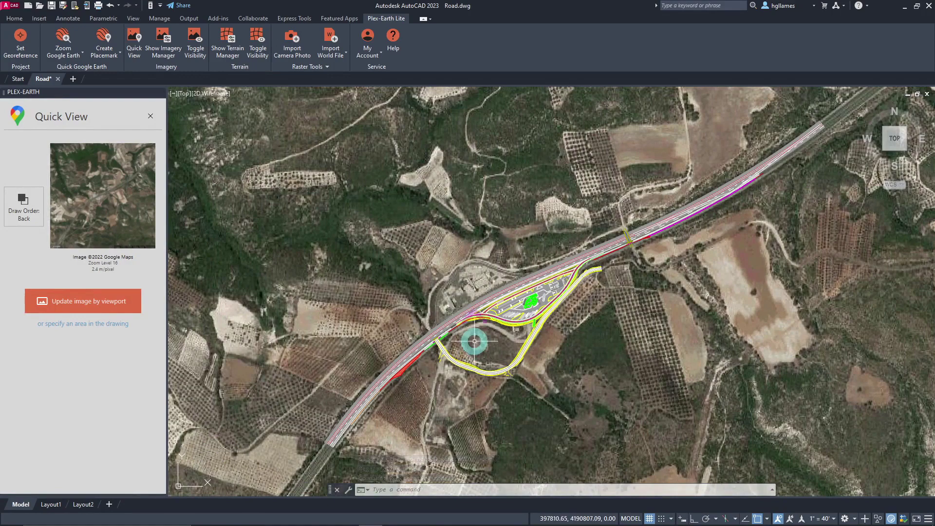
scroll(474, 341, "up", 4)
middle_click_drag(475, 341, 418, 359)
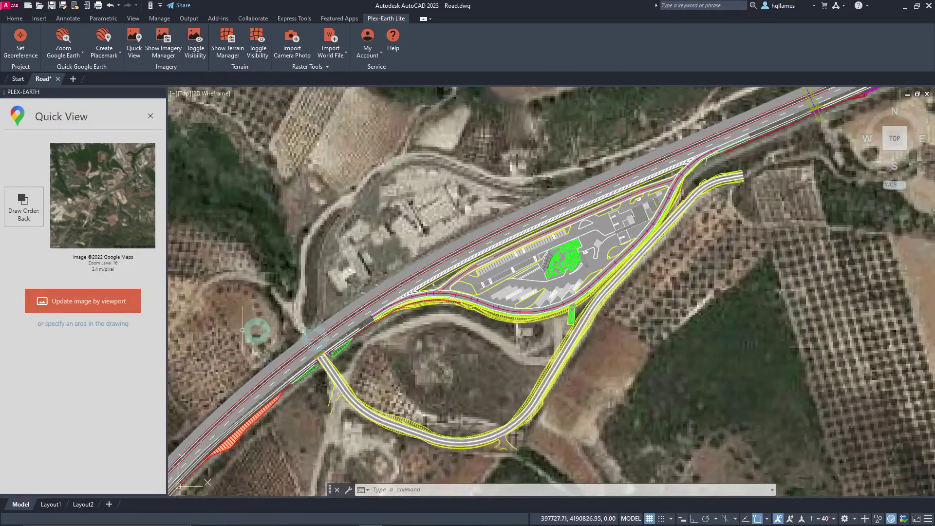
left_click(88, 310)
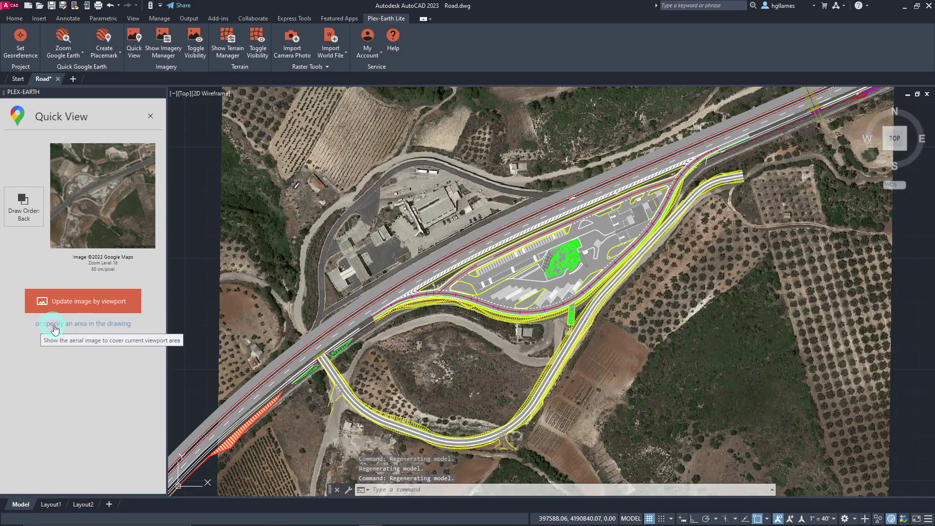
left_click(121, 330)
left_click(397, 165)
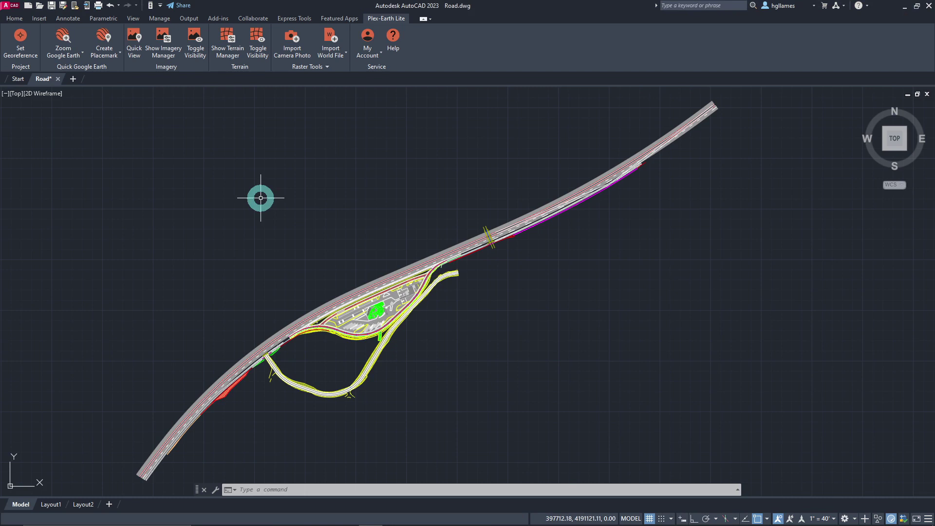
Start a Quick View with its area to be chosen in Google Earth Pro.
left_click(138, 46)
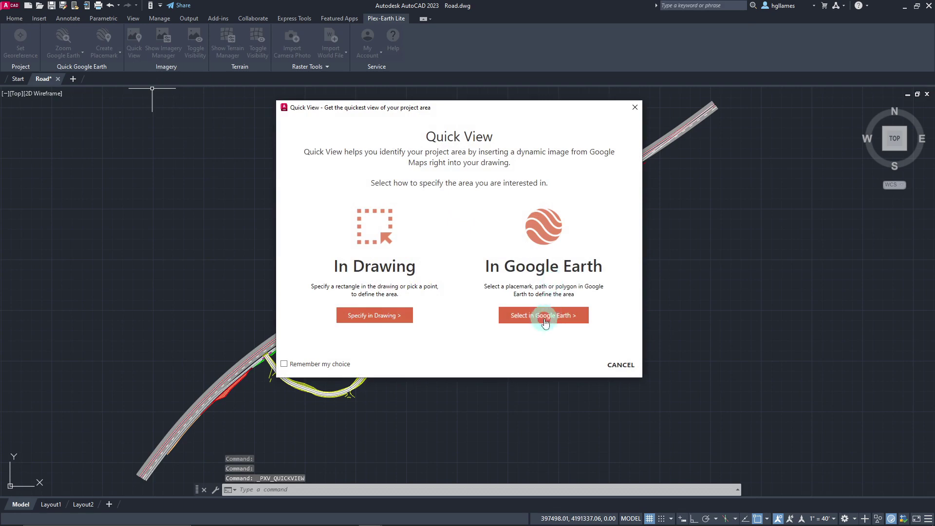
left_click(545, 316)
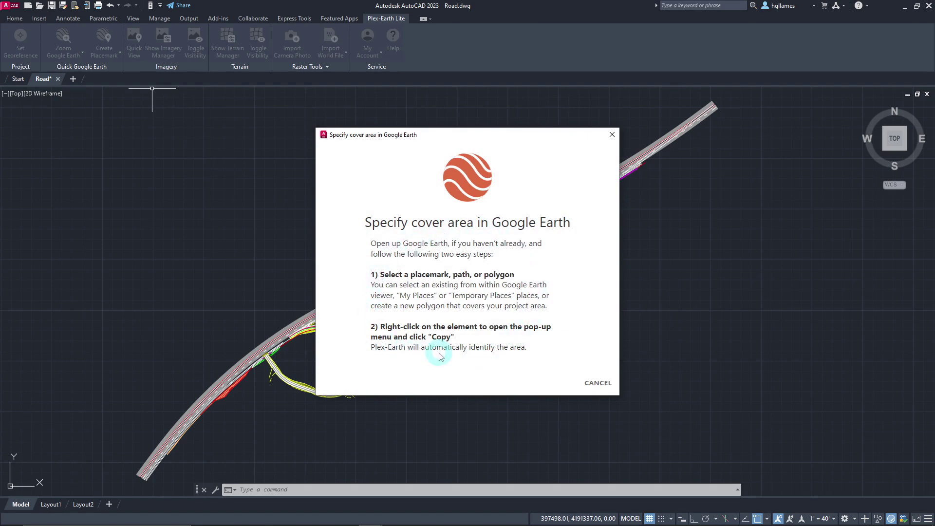
key("alt+Tab")
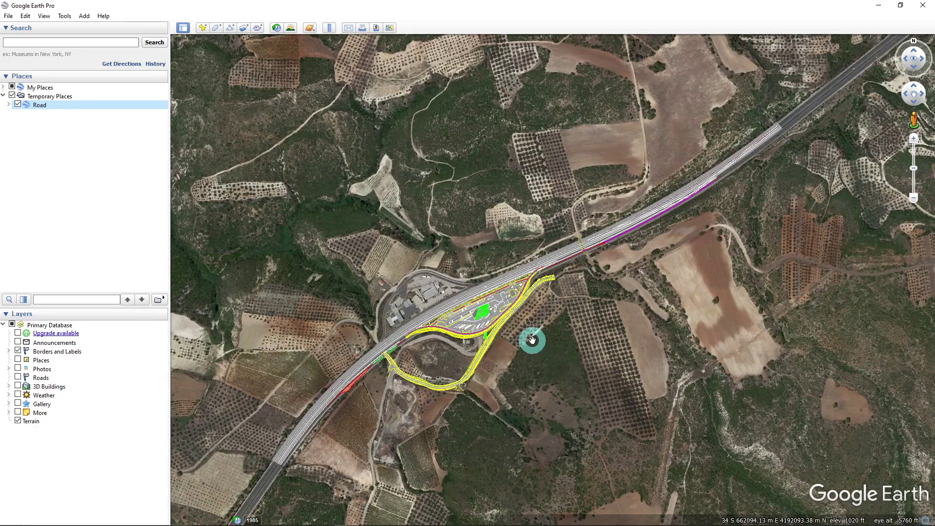
Draw a four-corner polygon around the road area and save it to Places.
left_click(216, 28)
left_click(828, 117)
left_click(266, 145)
left_click(237, 485)
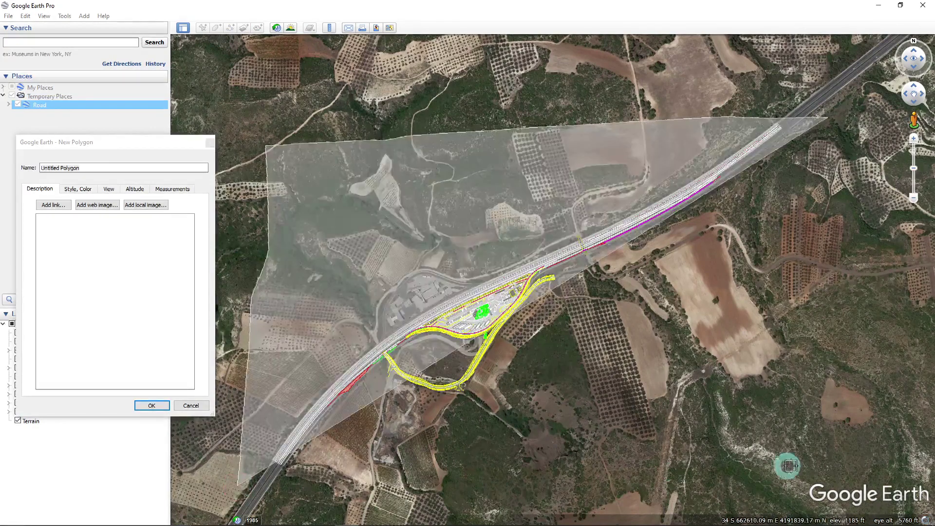
left_click(836, 461)
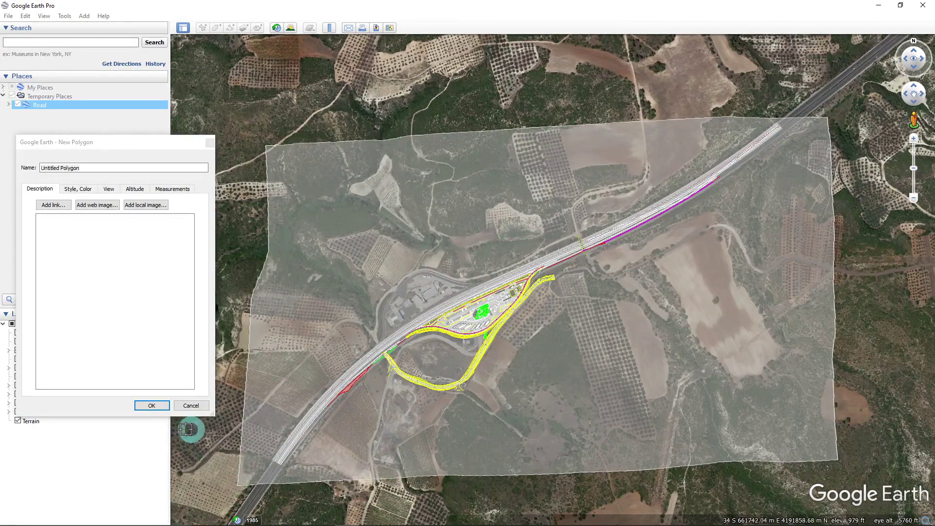
left_click(152, 407)
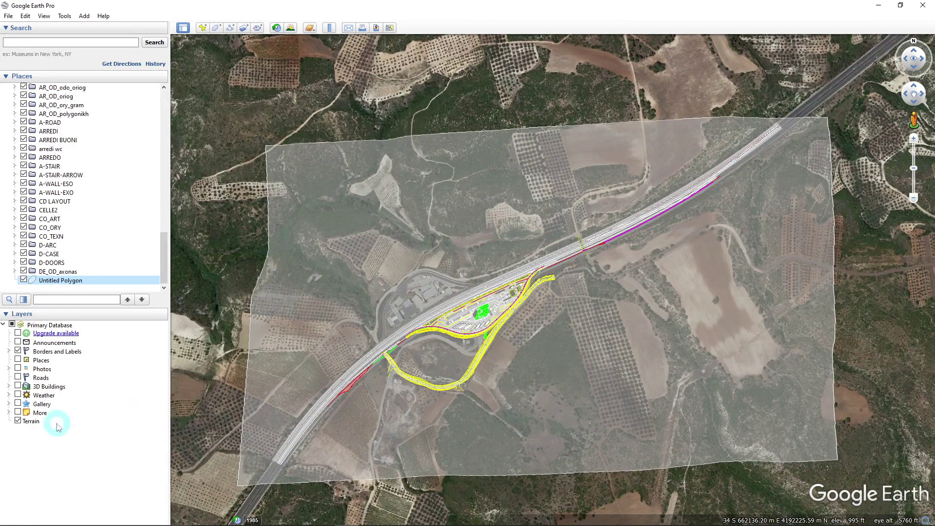
Copy the polygon for Plex-Earth and return to AutoCAD.
left_click(332, 259)
right_click(331, 258)
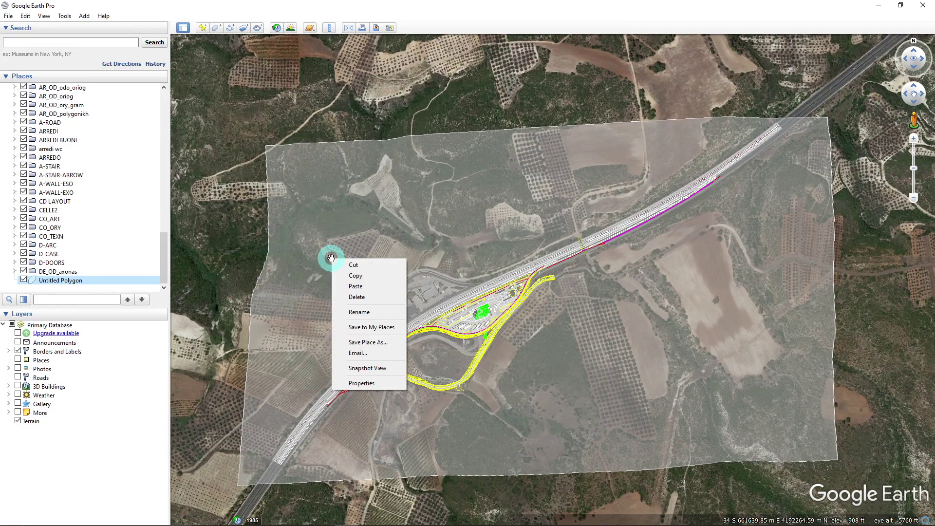
left_click(348, 276)
mouse_move(538, 517)
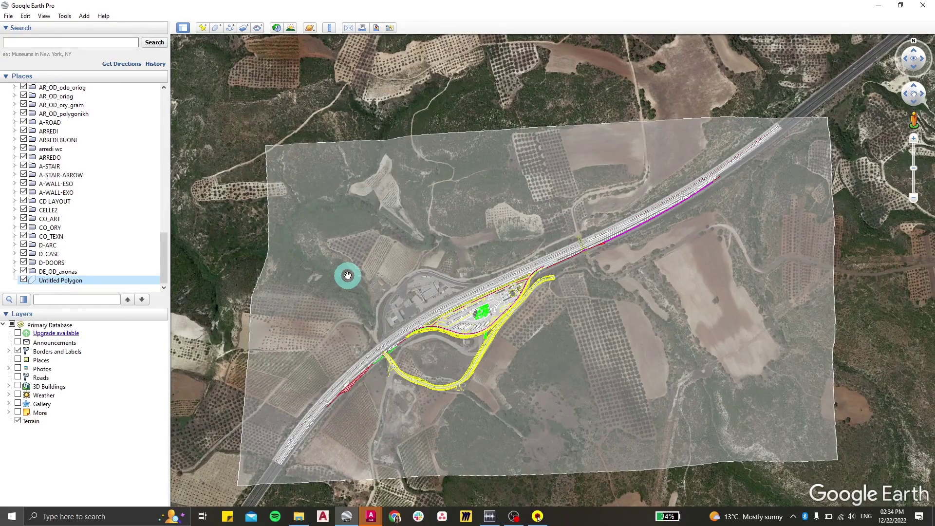
key("alt+Tab")
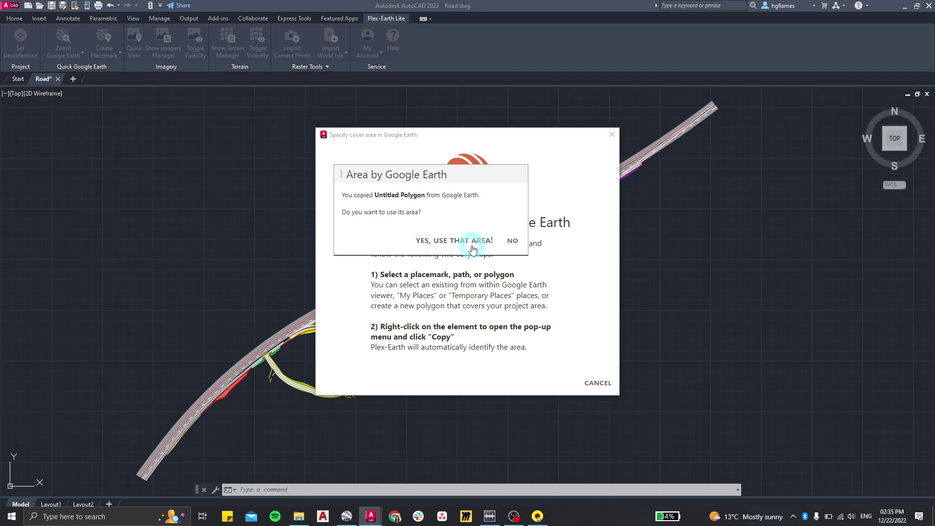
Accept the copied polygon's area to insert Google Maps imagery, then recentre the view.
left_click(472, 246)
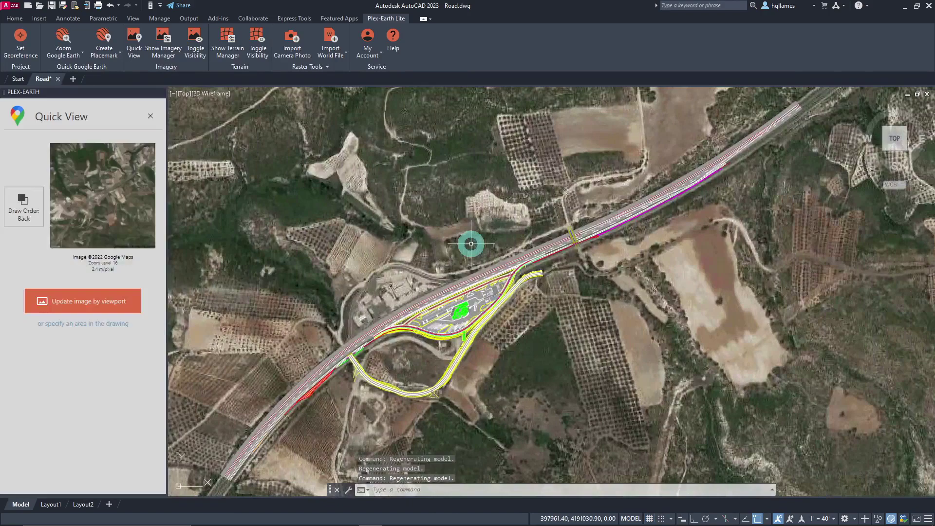
scroll(471, 244, "down", 5)
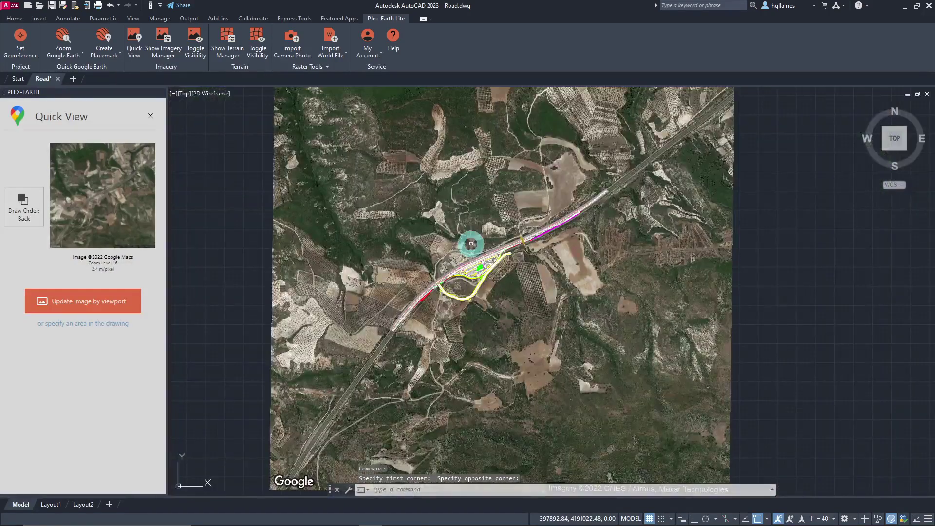
middle_click_drag(470, 235, 467, 258)
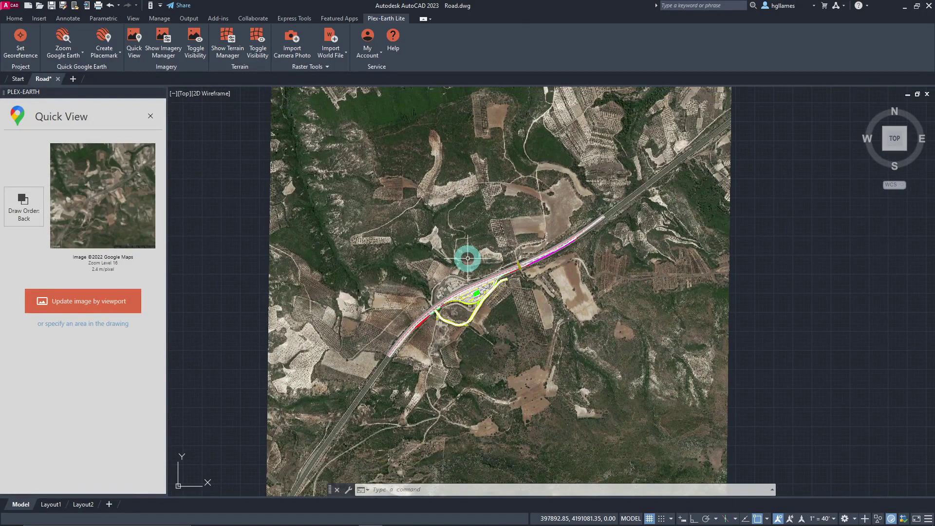
Toggle the satellite imagery's visibility off and back on.
left_click(197, 48)
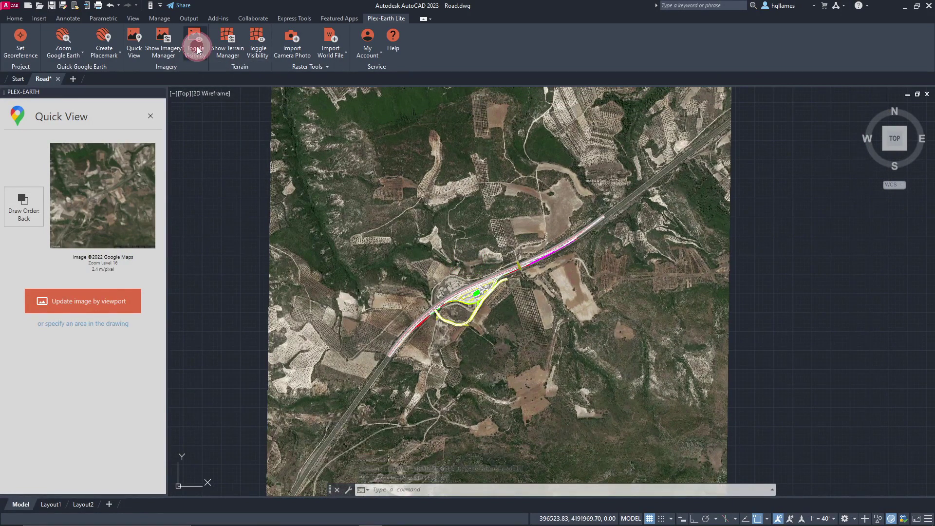
left_click(197, 49)
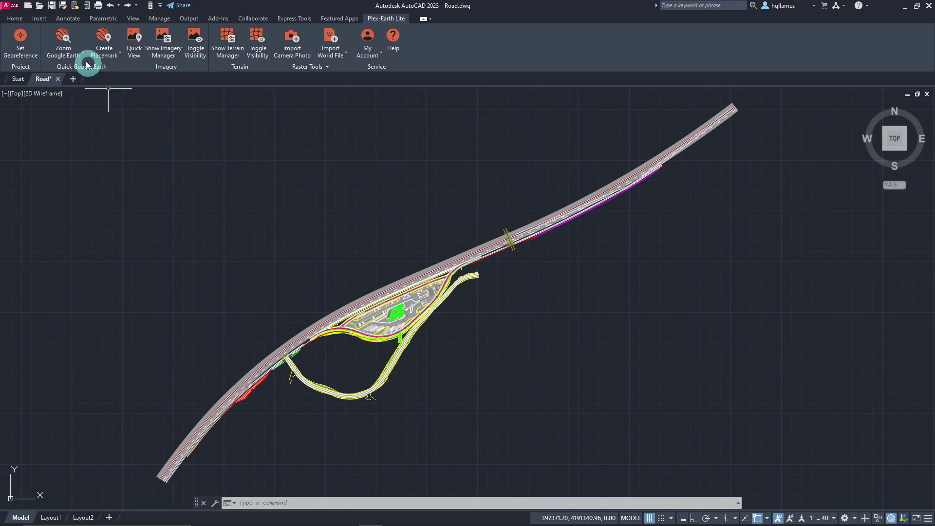
Sync Google Earth's view to a window drawn around the whole interchange.
left_click(69, 46)
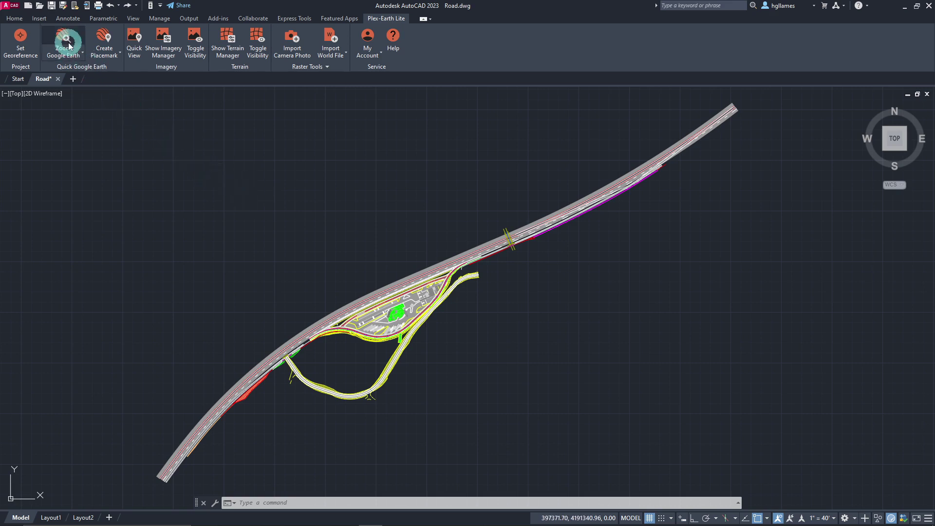
left_click(93, 97)
left_click(793, 490)
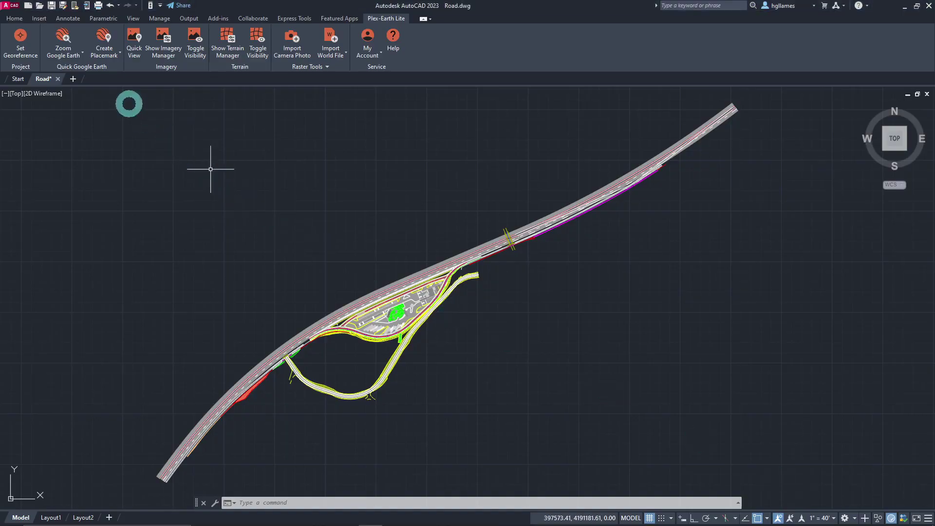
Review the Zoom Google Earth options, then show the Create Placemark, Path and Polygon choices.
left_click(82, 53)
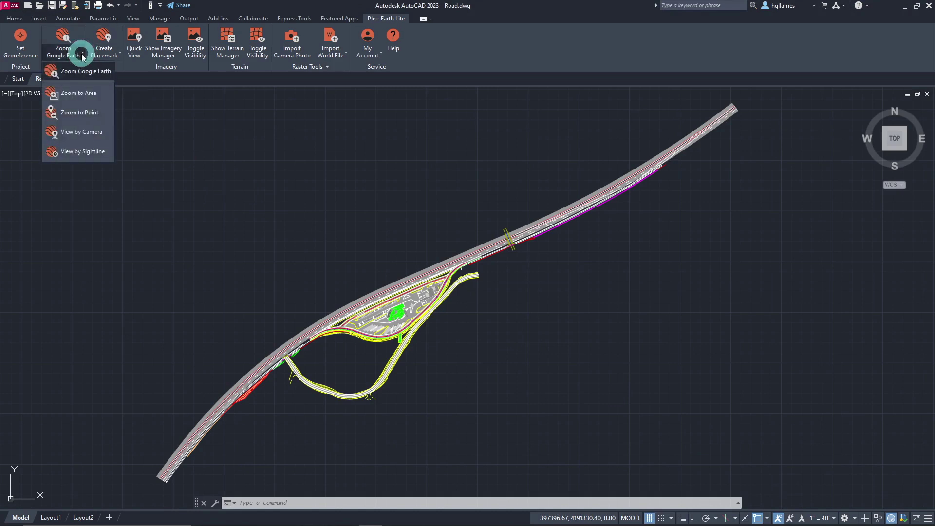
left_click(107, 115)
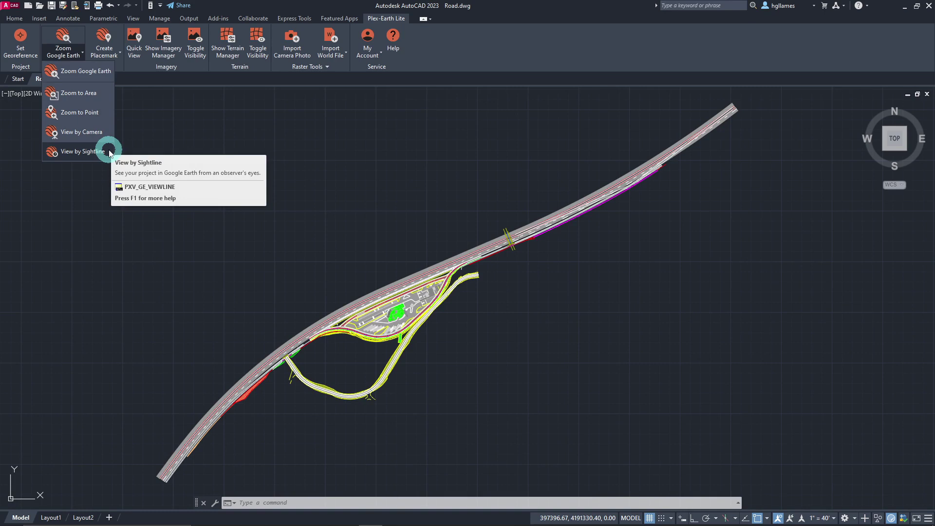
left_click(248, 198)
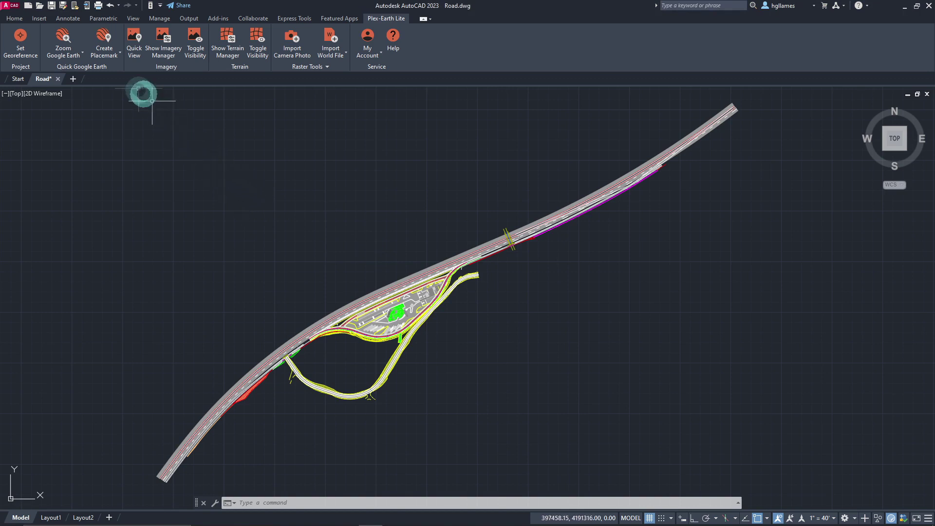
left_click(117, 58)
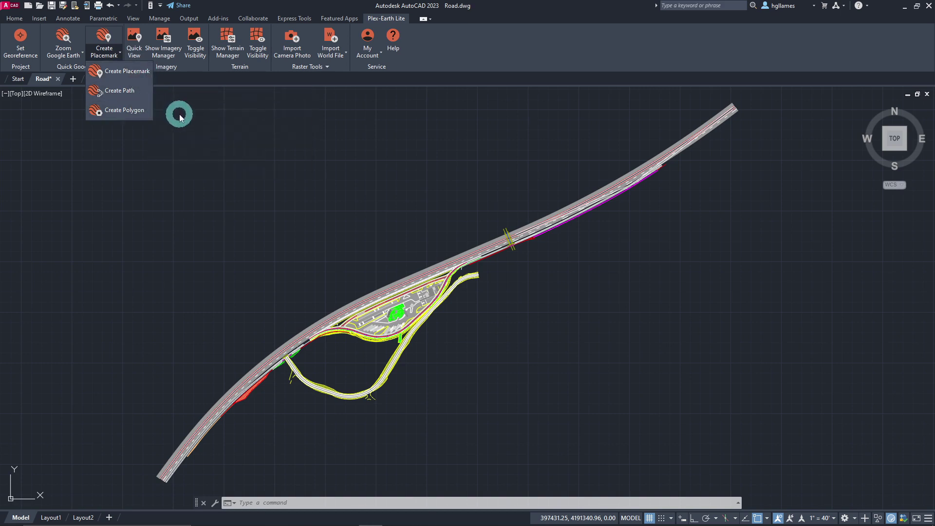
Create a placemark named 'Placemark 1' at the interchange junction.
left_click(149, 75)
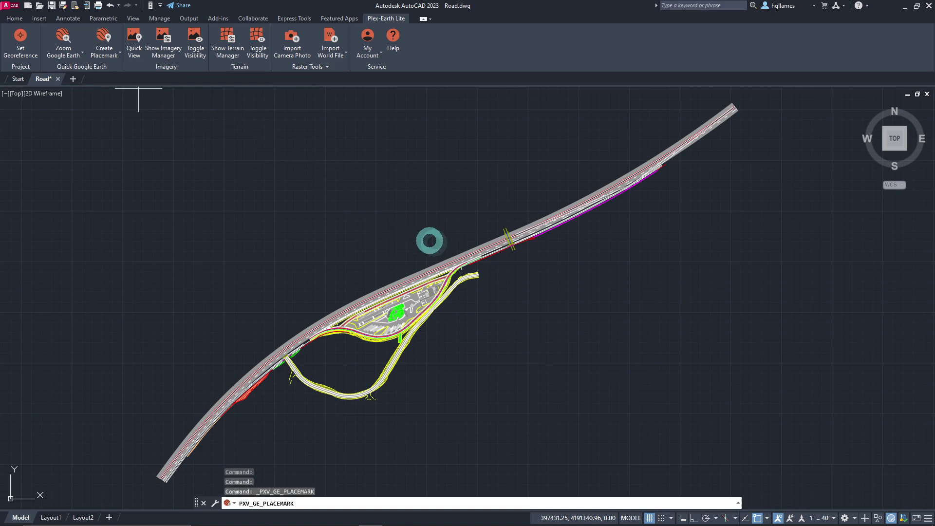
left_click(461, 260)
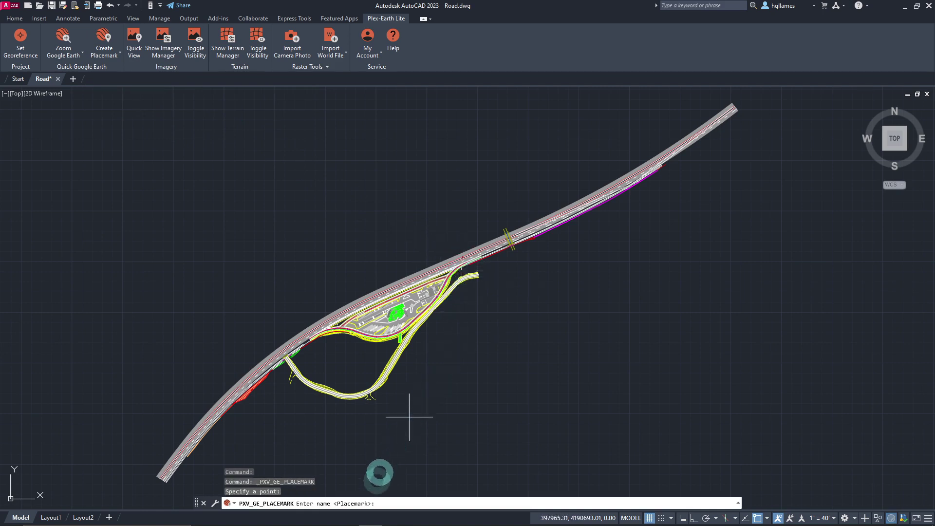
type("Placemark 1")
key("Return")
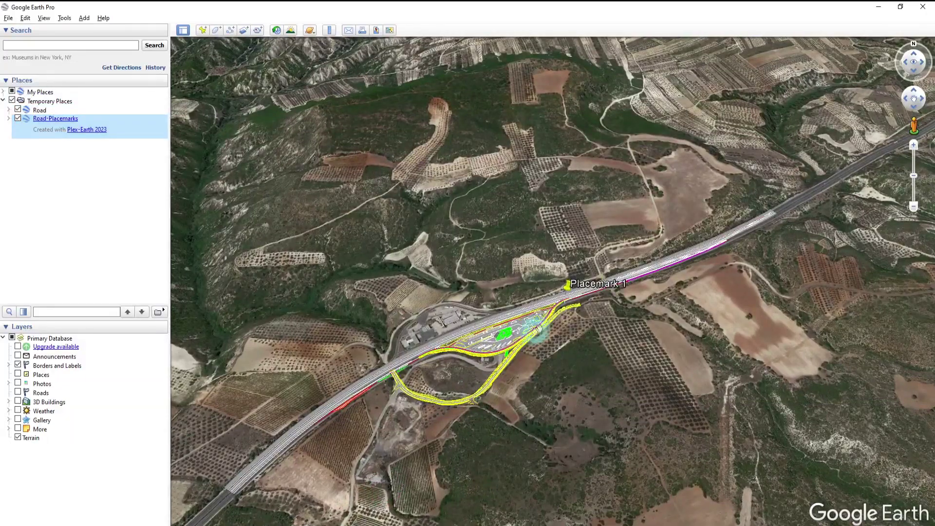
Zoom in on the placemark in Google Earth.
scroll(567, 322, "up", 3)
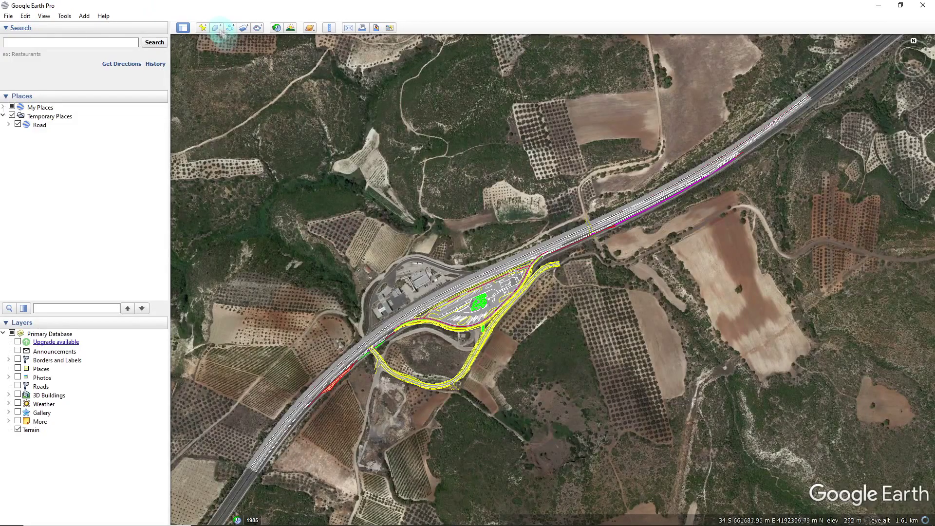
Draw a Google Earth polygon inside the yellow loop ramp and name it 'Polygon 1'.
left_click(216, 27)
mouse_move(377, 355)
left_mouse_down()
mouse_move(415, 385)
mouse_move(461, 385)
mouse_move(484, 336)
mouse_move(564, 250)
mouse_move(552, 240)
left_mouse_up()
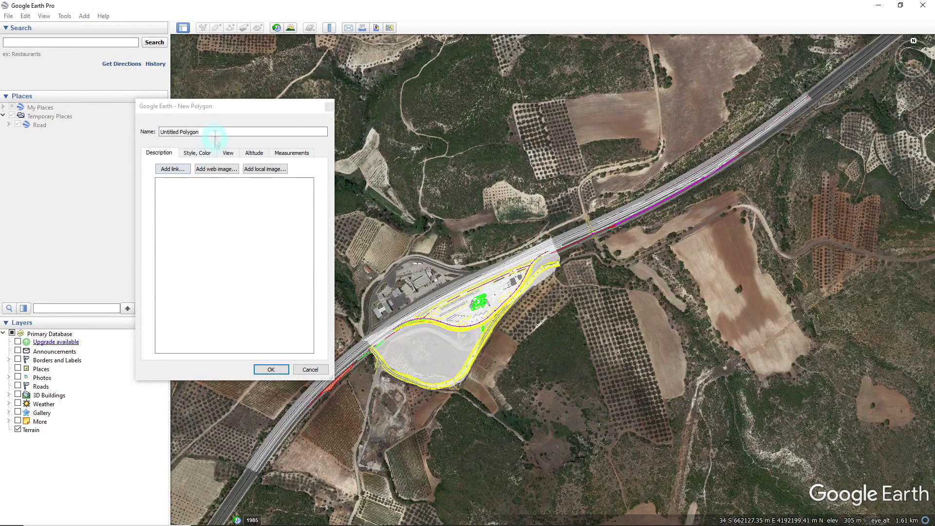
left_click_drag(216, 131, 148, 131)
type("Polygon 1")
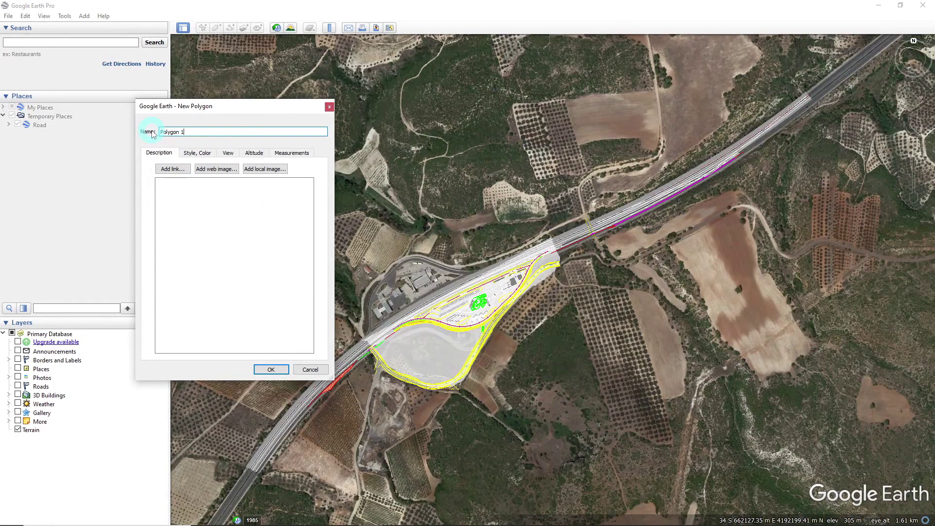
key("Return")
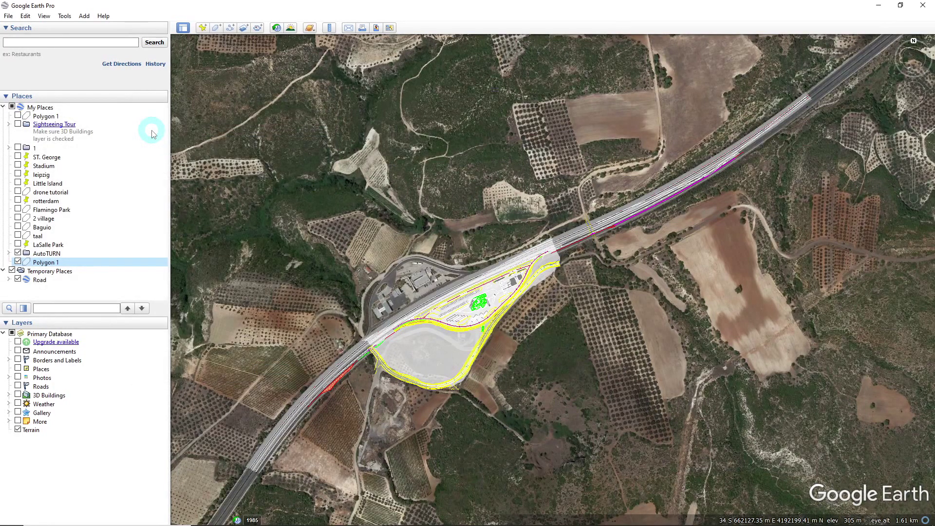
Copy Polygon 1 to the clipboard and return to AutoCAD.
right_click(56, 264)
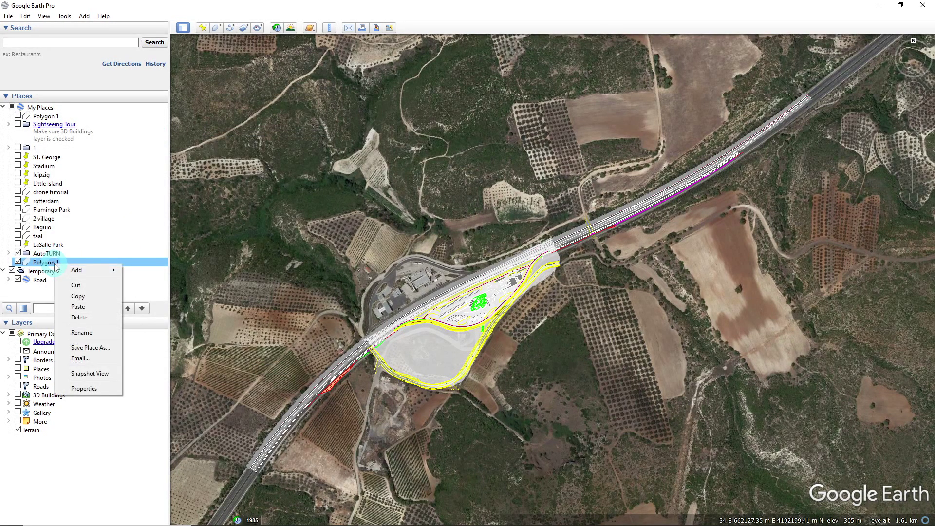
left_click(86, 295)
key("alt+Tab")
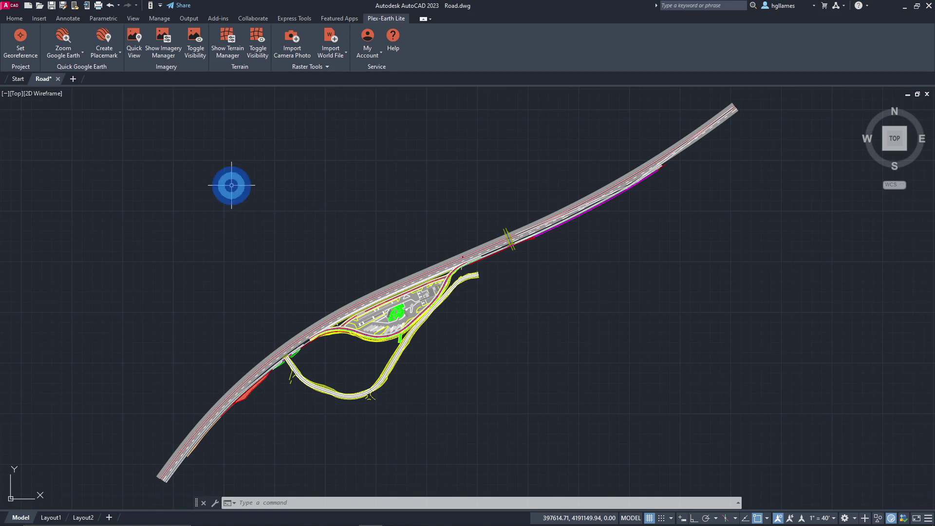
Paste the copied Google Earth polygon into Road.dwg, then switch to the IMPORT CAMERA PHOTO drawing.
right_click(231, 186)
mouse_move(279, 216)
left_click(397, 261)
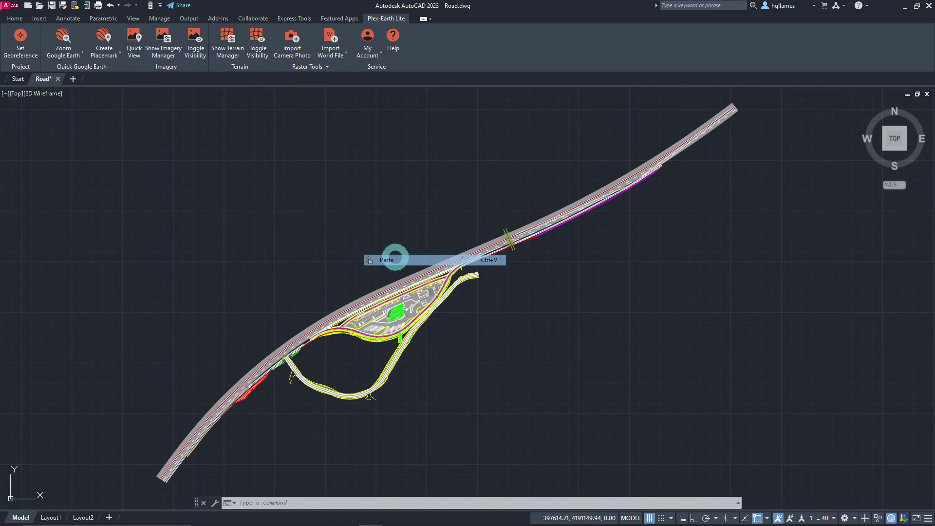
scroll(397, 251, "up", 3)
scroll(397, 254, "up", 2)
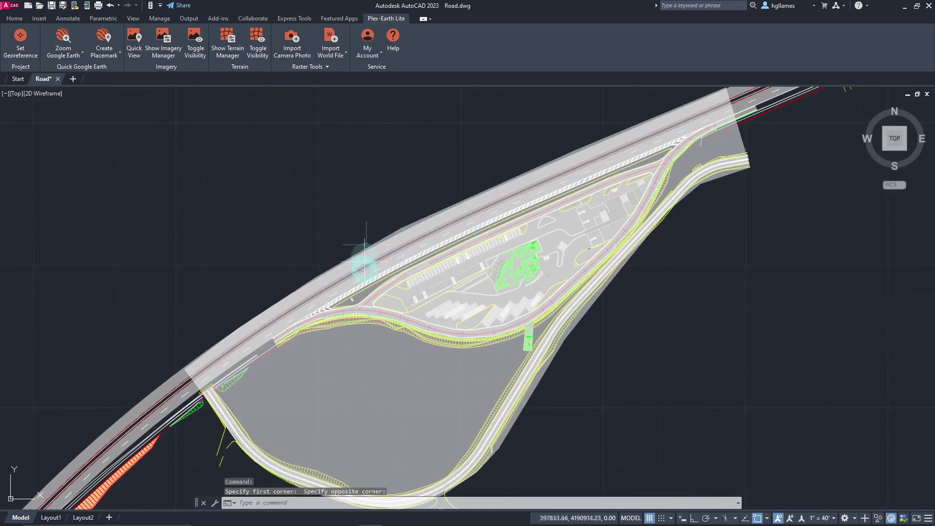
left_click(678, 385)
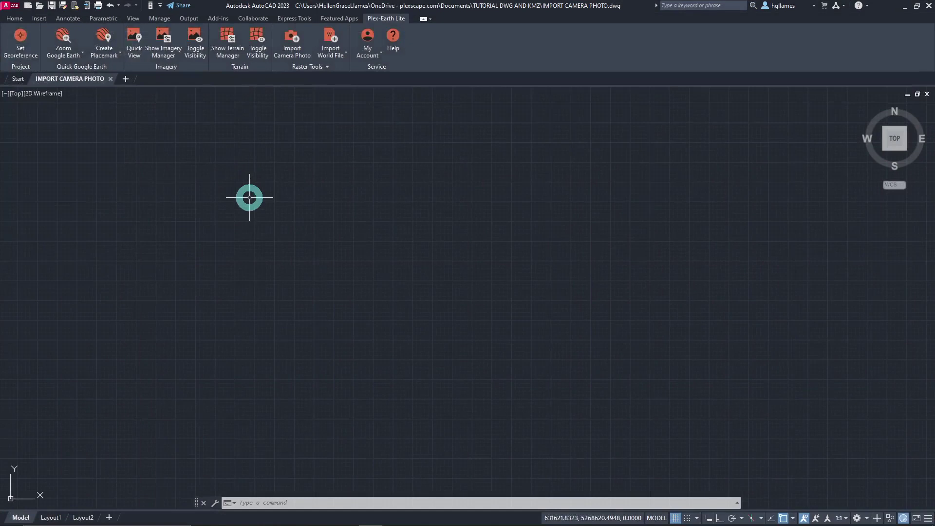
left_click(282, 49)
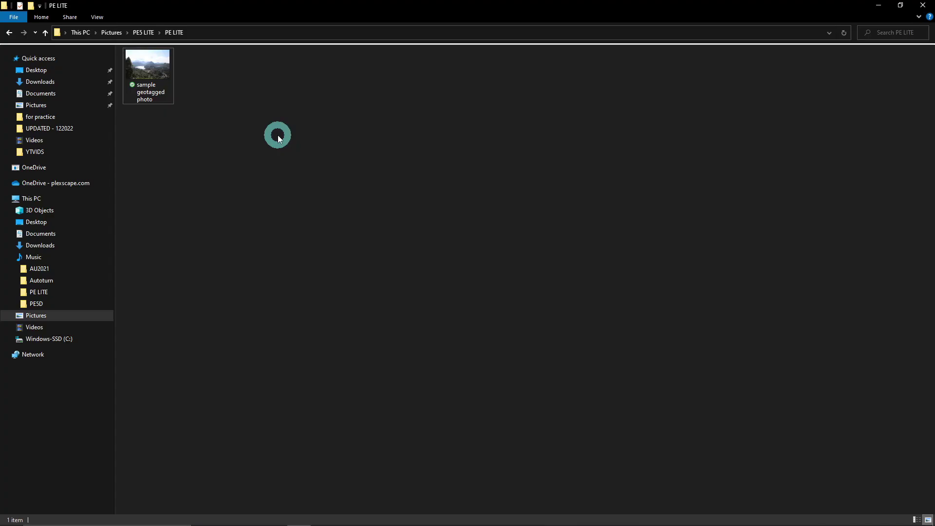
Check the sample geotagged photo's GPS latitude and longitude in its Properties Details tab.
left_click(153, 85)
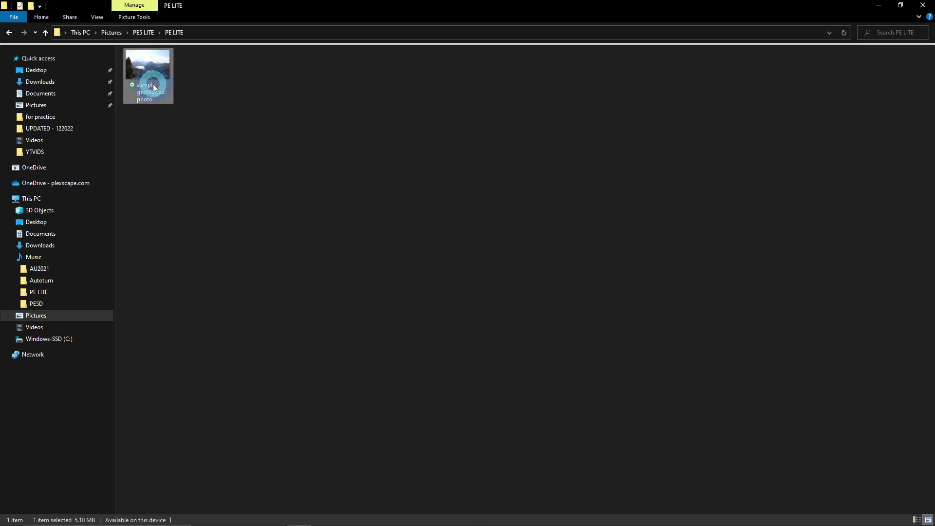
right_click(153, 84)
left_click(235, 422)
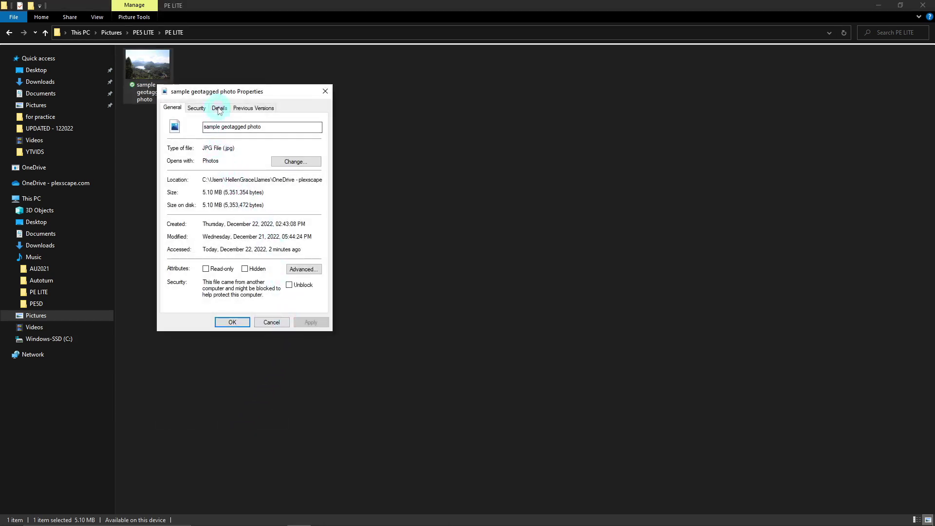
left_click(219, 108)
left_click_drag(317, 150, 316, 259)
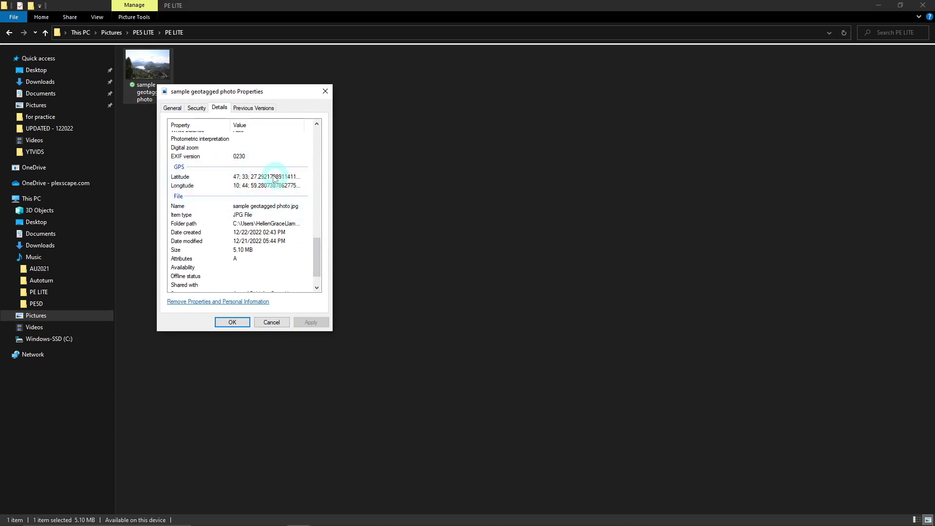
left_click(232, 323)
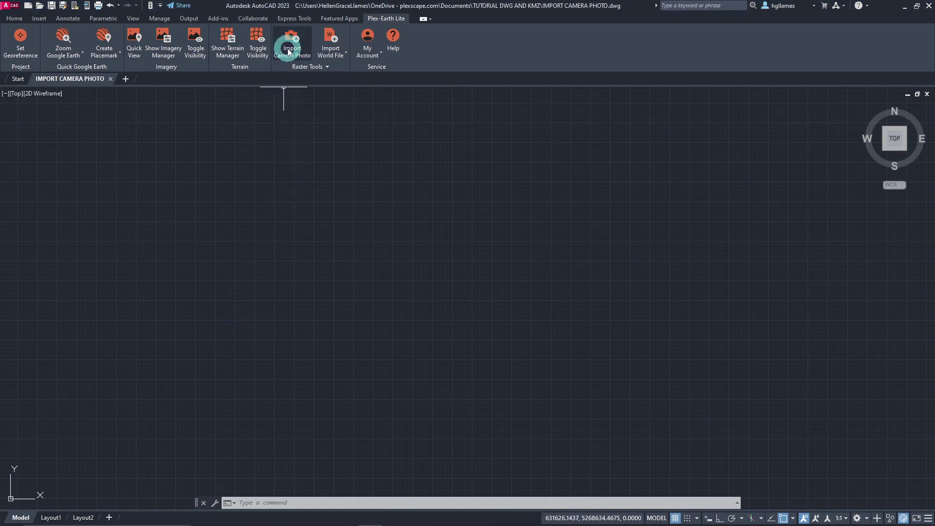
Import the sample geotagged photo with Import Camera Photo and zoom to its extents.
left_click(288, 50)
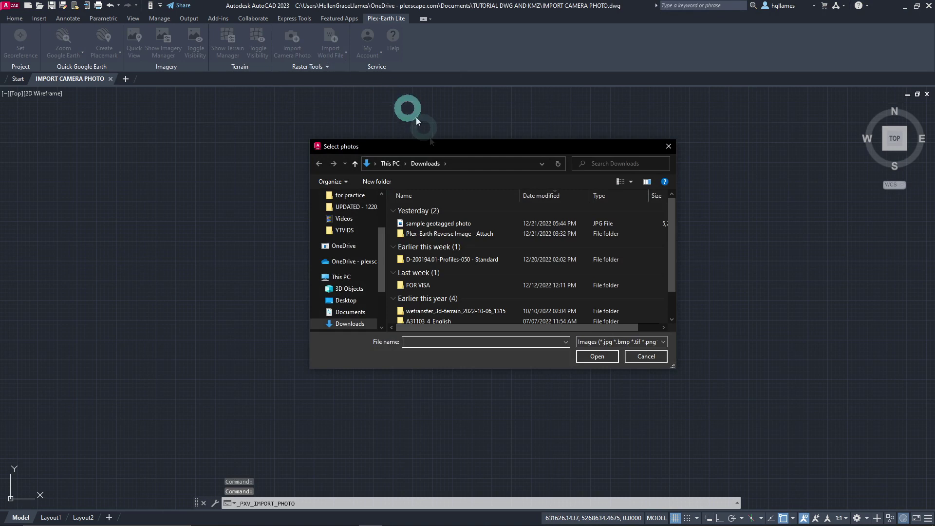
left_click(441, 223)
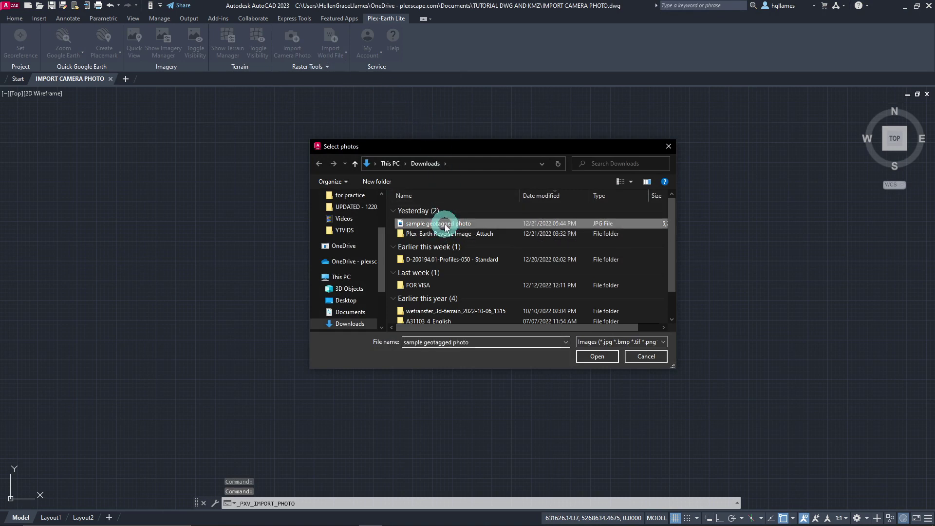
left_click(598, 358)
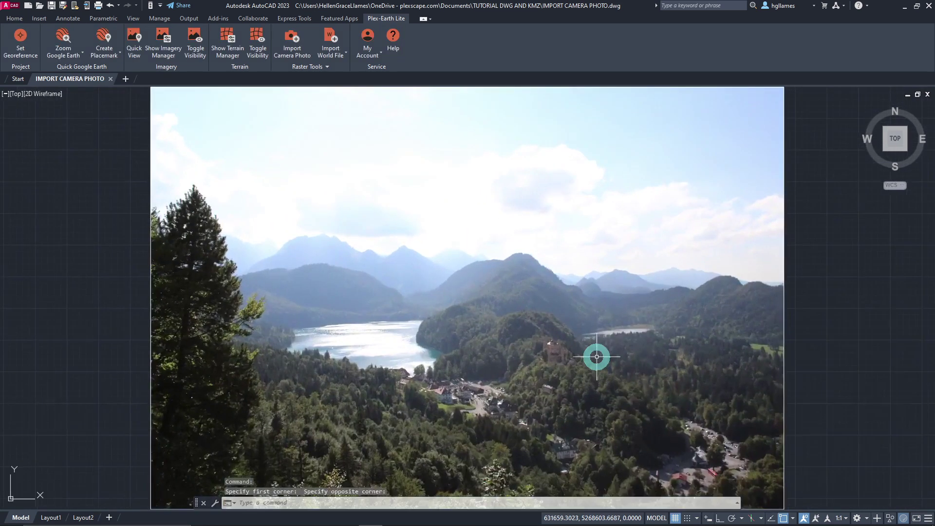
double_click(597, 358)
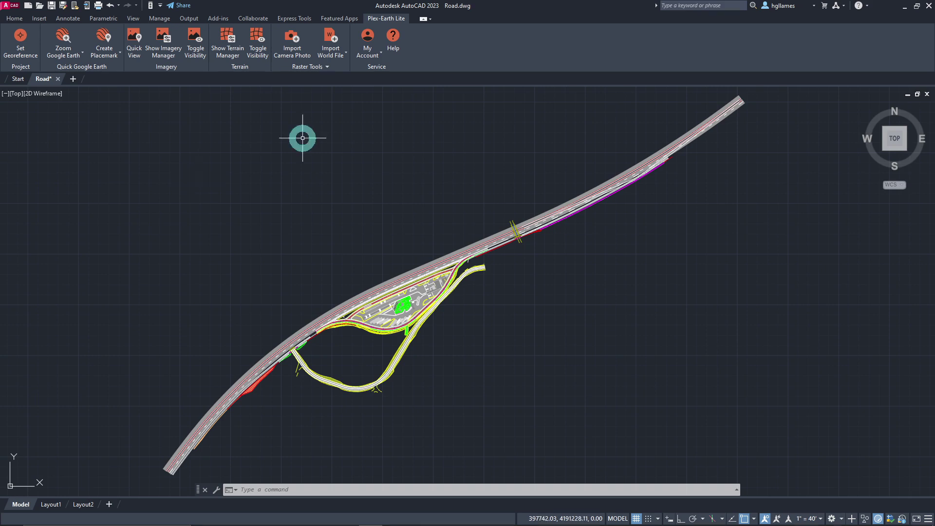
Import the ROAD-part1x1 world-file aerial image into Road.dwg.
left_click(332, 42)
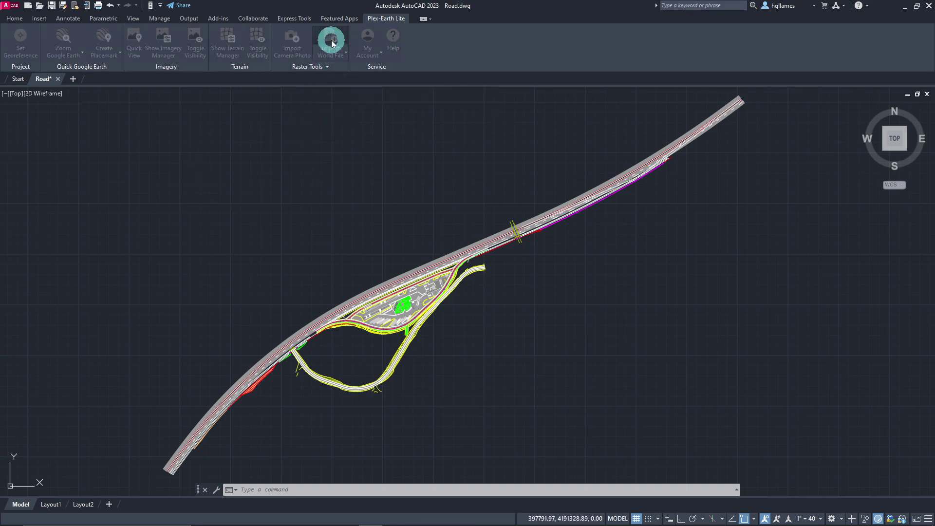
left_click(422, 209)
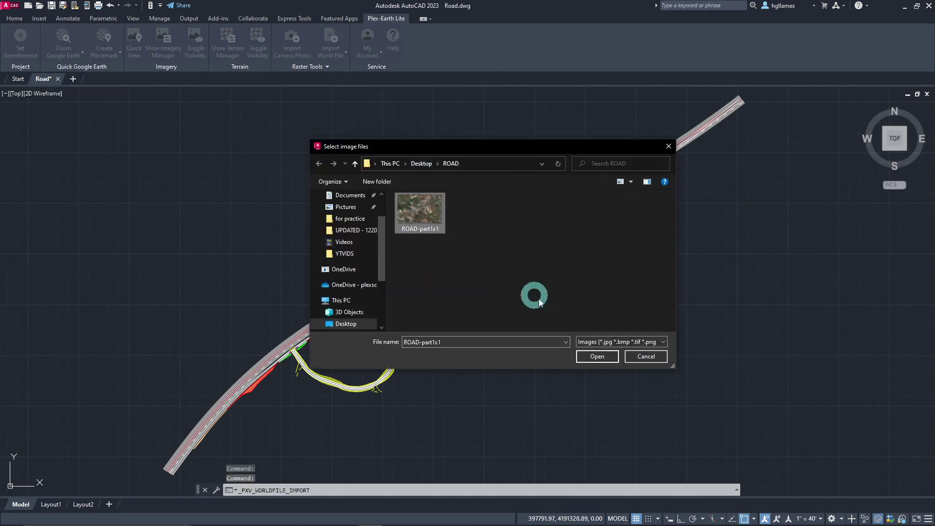
left_click(598, 357)
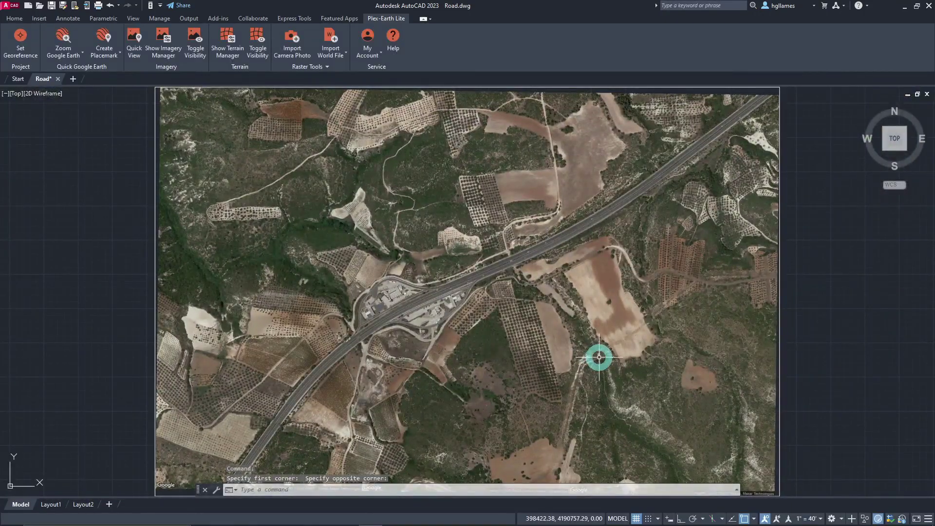
Send the aerial image behind the road linework with DRAWORDER Back.
type("DR")
key("Return")
type("B")
key("Return")
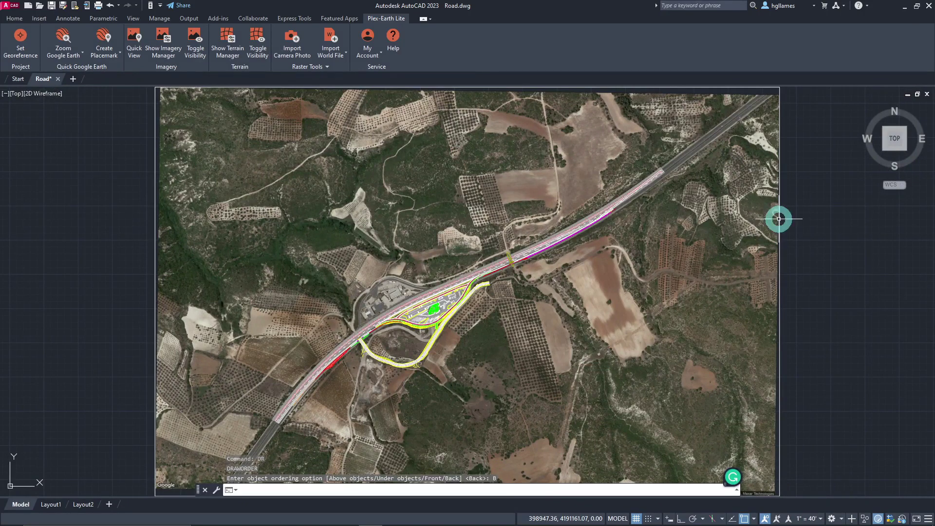
Review the Merge Images options under Raster Tools, then list the Create Clipping choices.
left_click(308, 70)
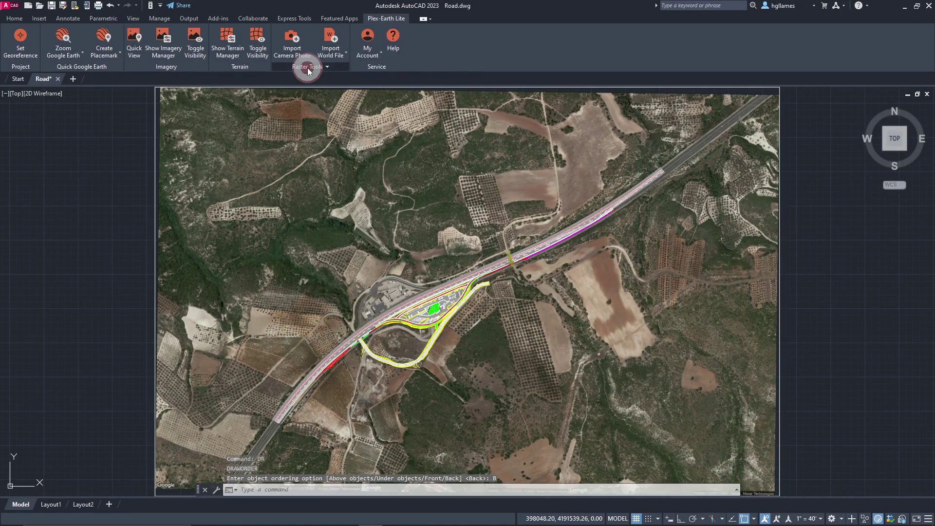
left_click(326, 79)
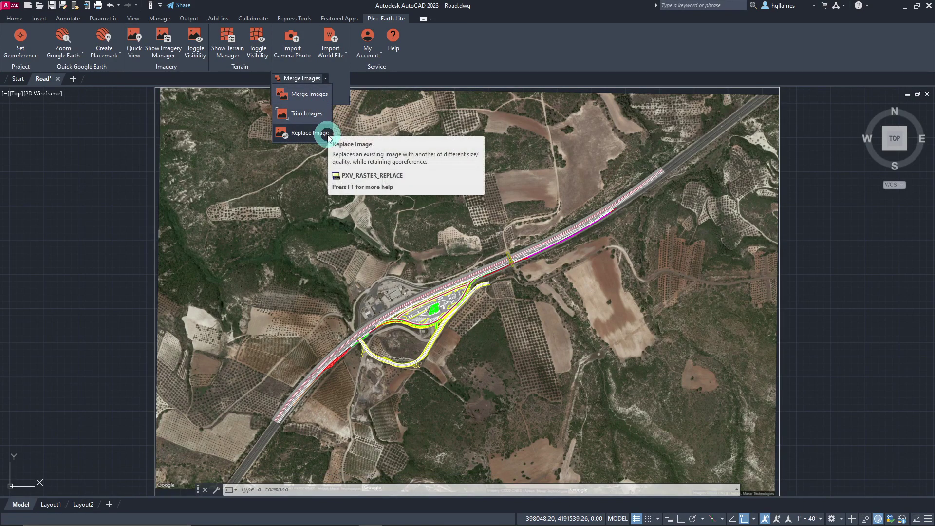
left_click(326, 79)
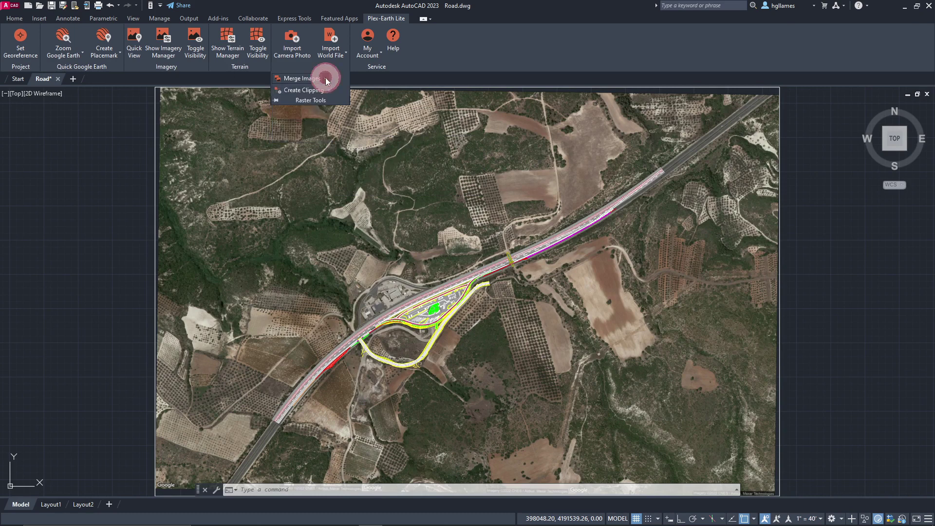
left_click(328, 91)
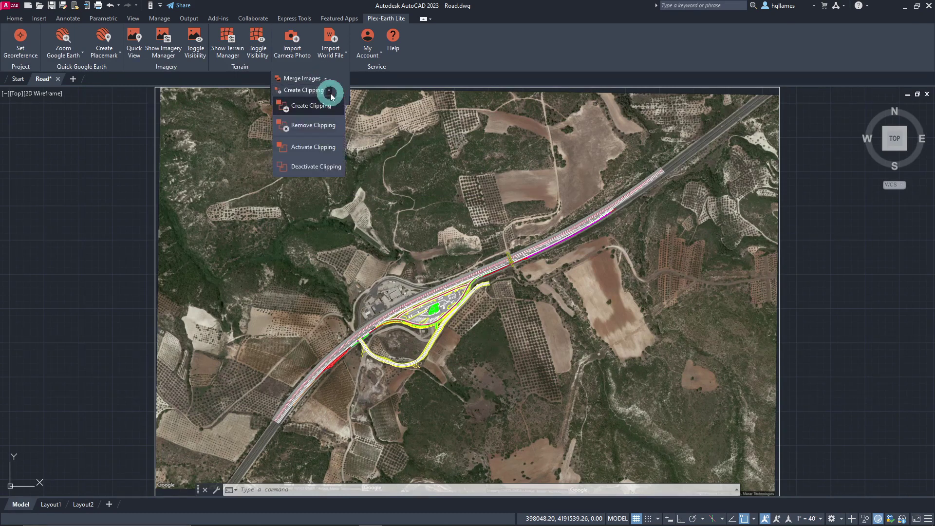